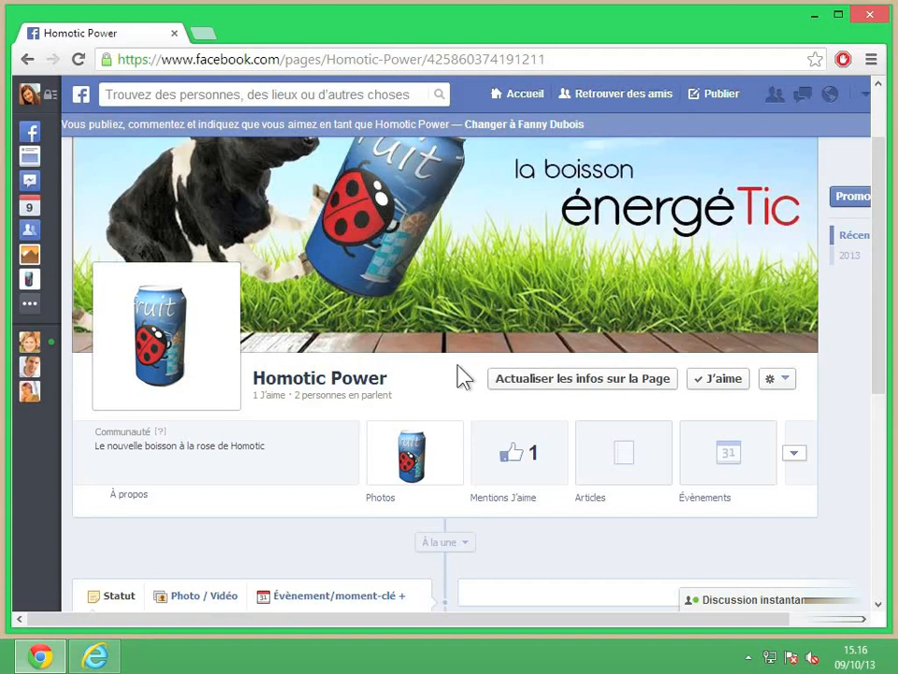
# Step: Open the settings (Modifier les paramètres) of the Homotic Power page
pyautogui.scroll(2, 465, 376)
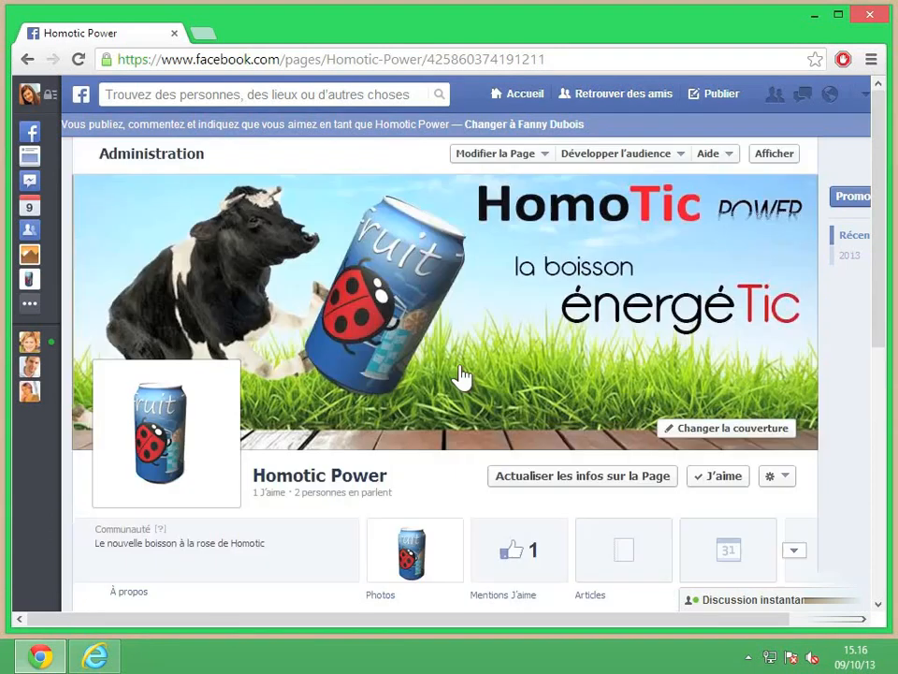
pyautogui.click(520, 159)
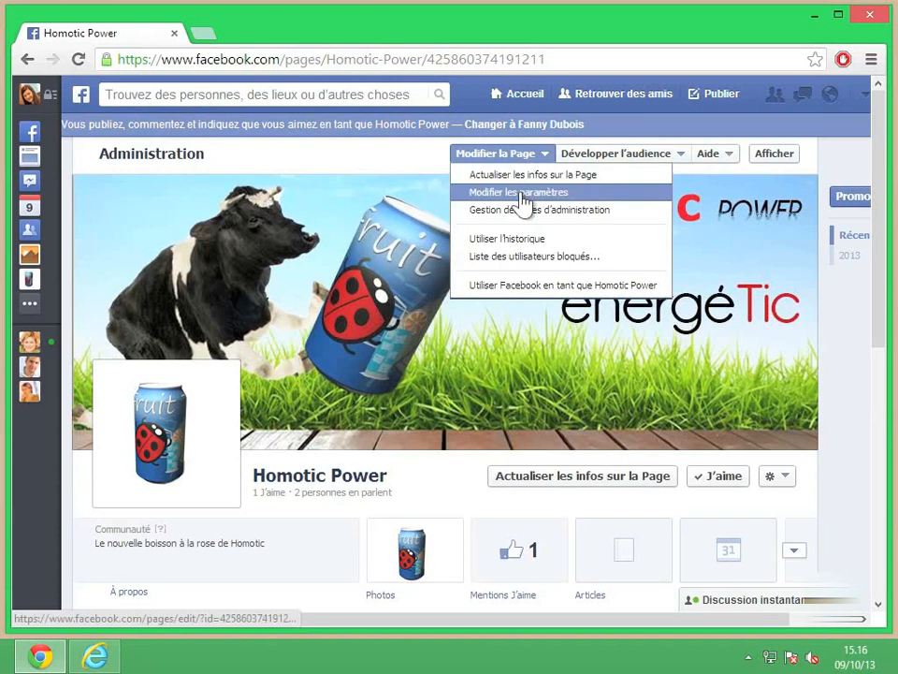
pyautogui.click(522, 194)
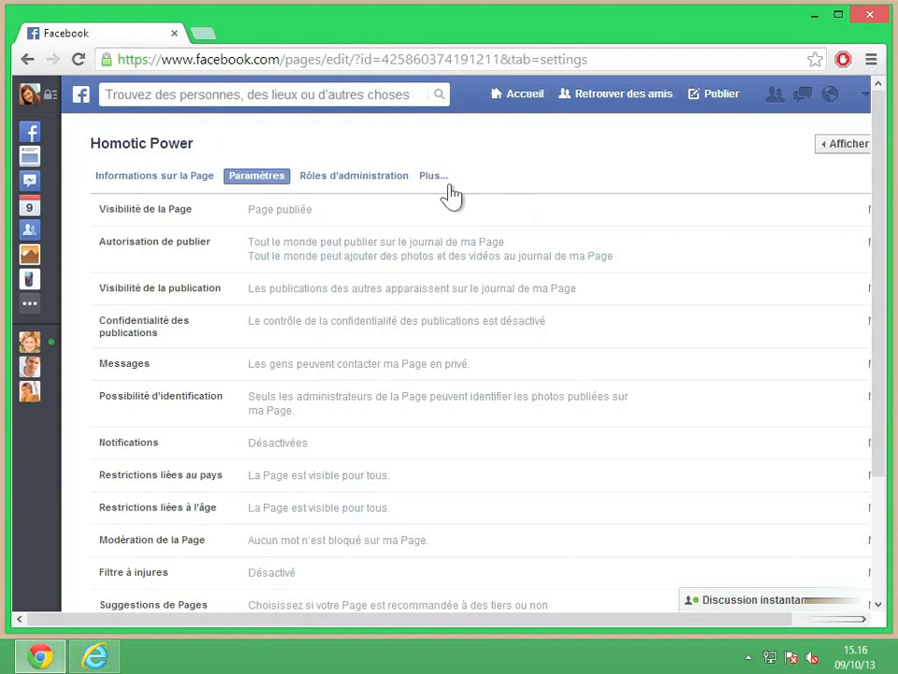
# Step: Mark the page for unpublishing under Visibilité de la Page, and discard the change
pyautogui.click(282, 217)
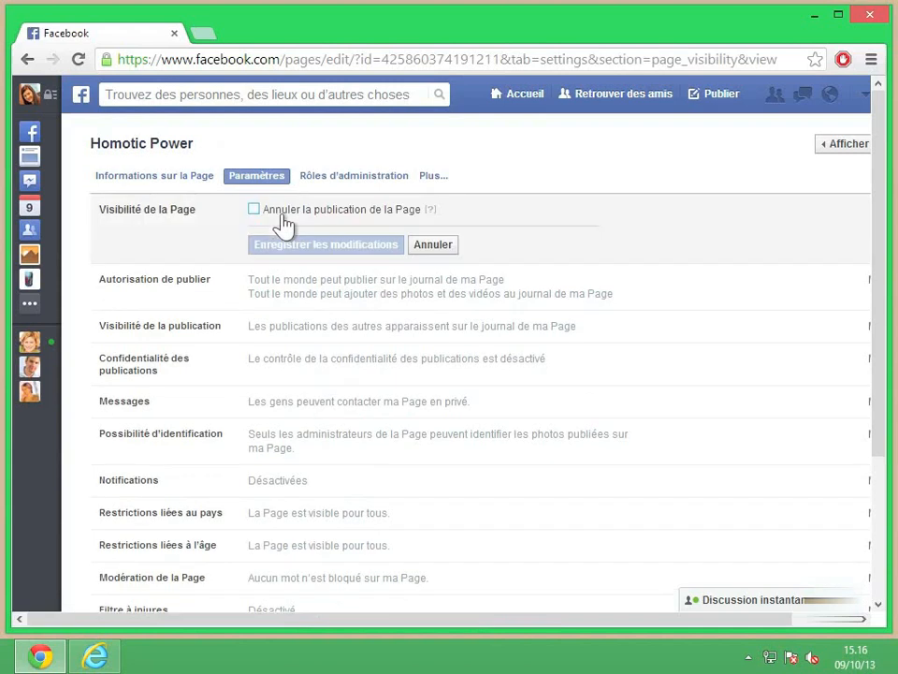
pyautogui.click(255, 209)
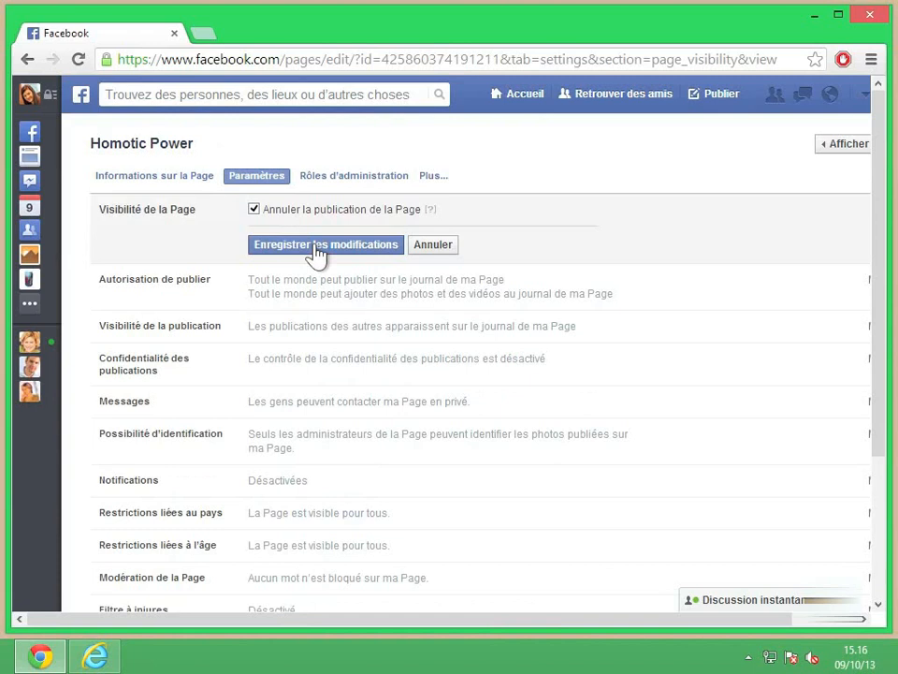
pyautogui.click(434, 245)
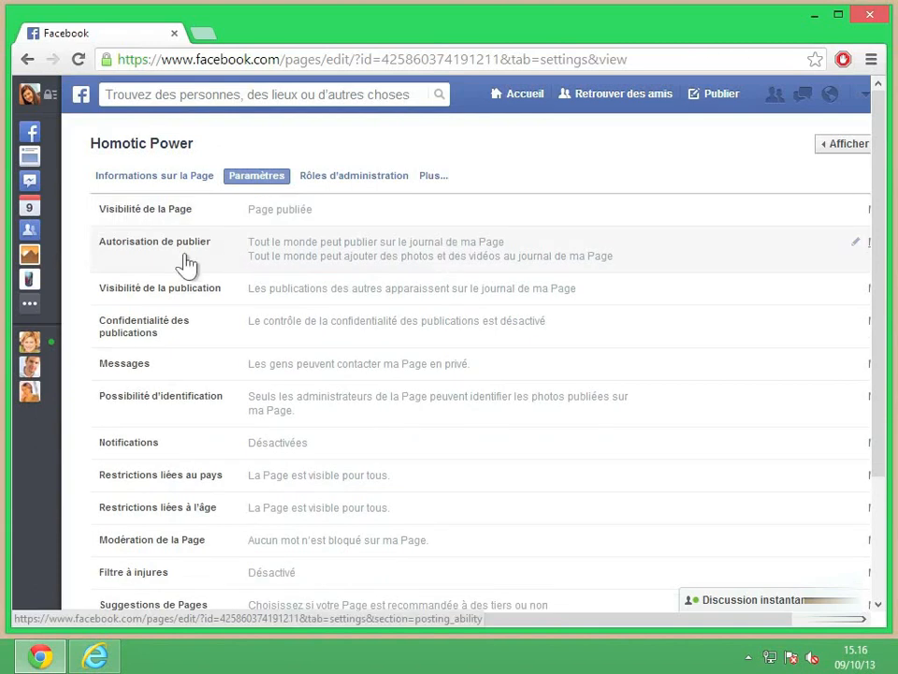
# Step: Disable the permission for everyone to add photos and videos to the page's timeline, and save the posting permissions
pyautogui.click(336, 279)
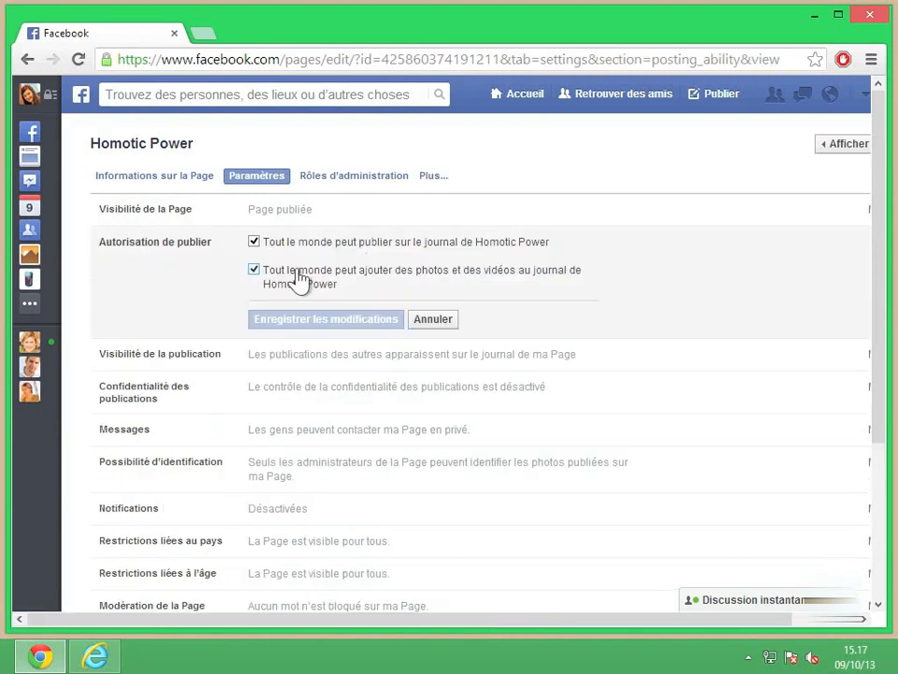
pyautogui.click(254, 271)
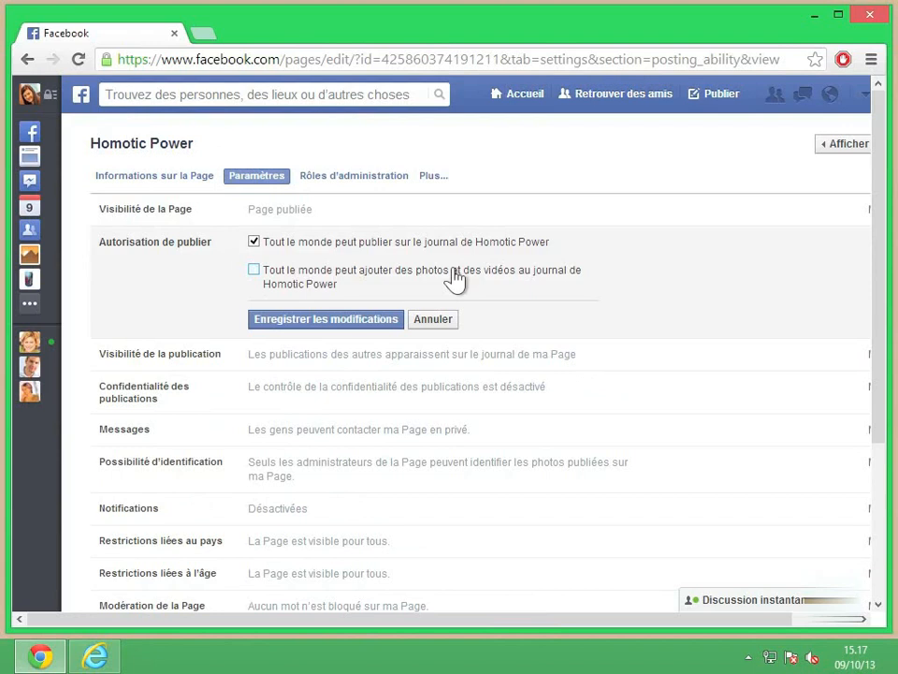
pyautogui.click(347, 324)
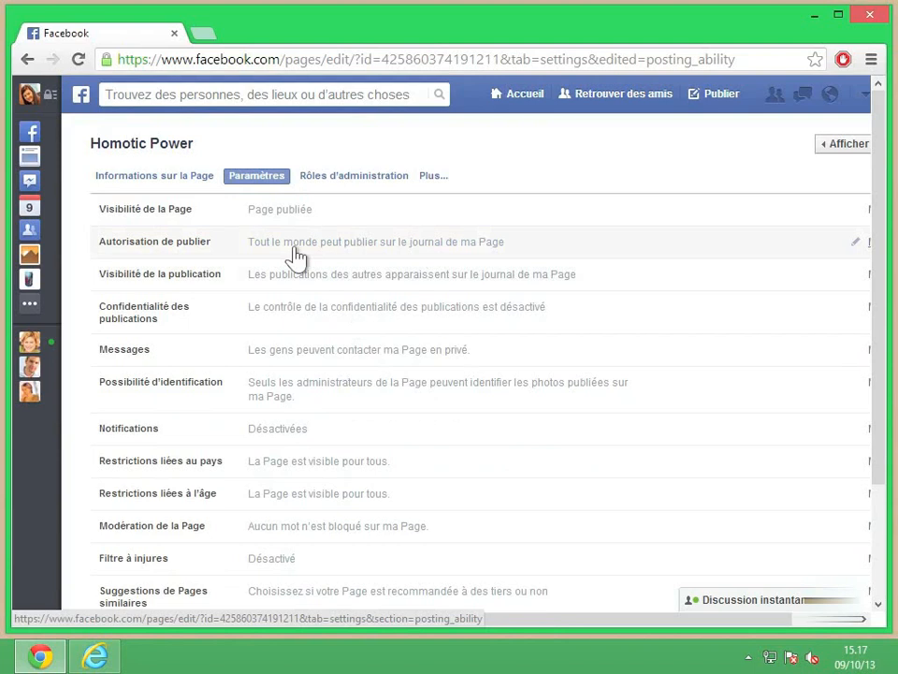
# Step: Examine the Visibilité de la publication choices for other people's posts, and leave without saving
pyautogui.click(216, 285)
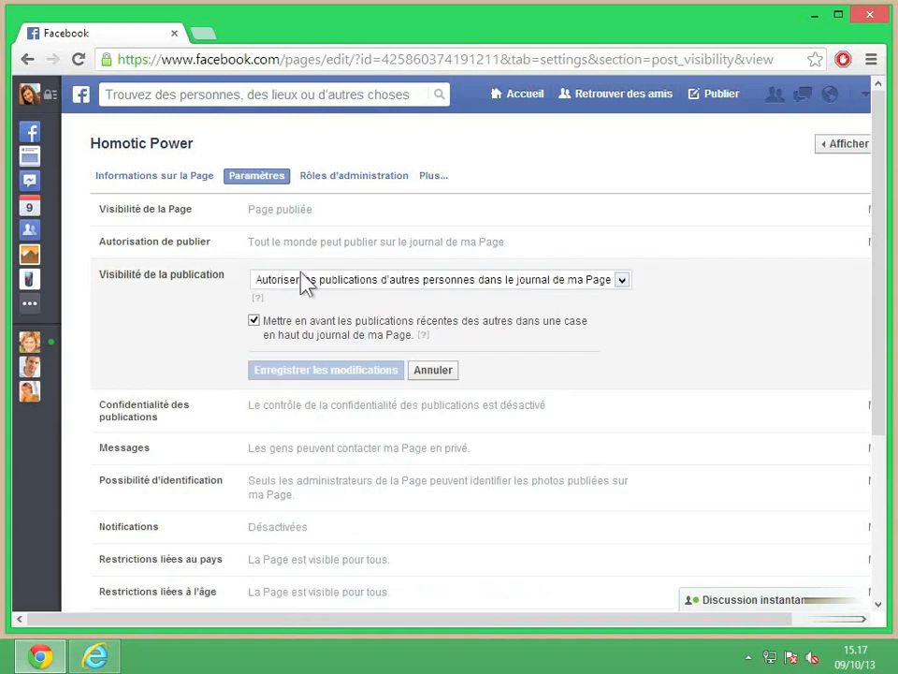
pyautogui.click(330, 281)
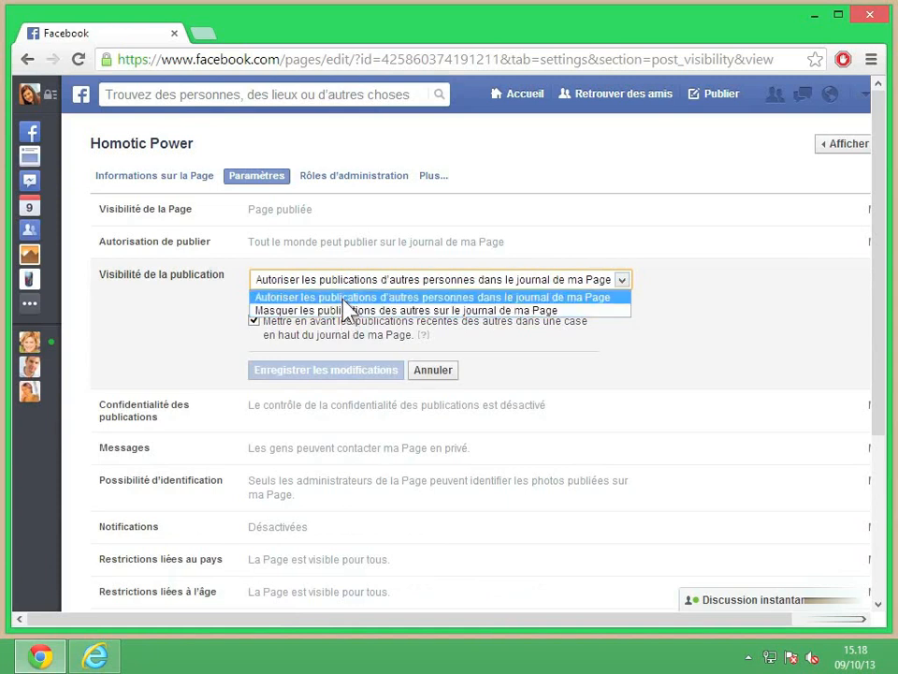
pyautogui.click(343, 298)
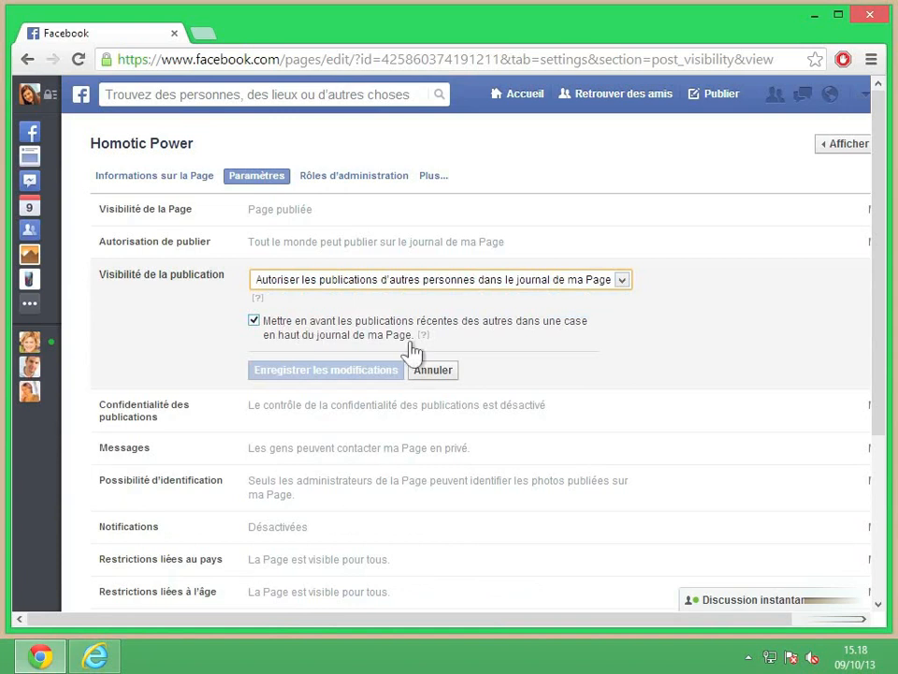
pyautogui.click(432, 372)
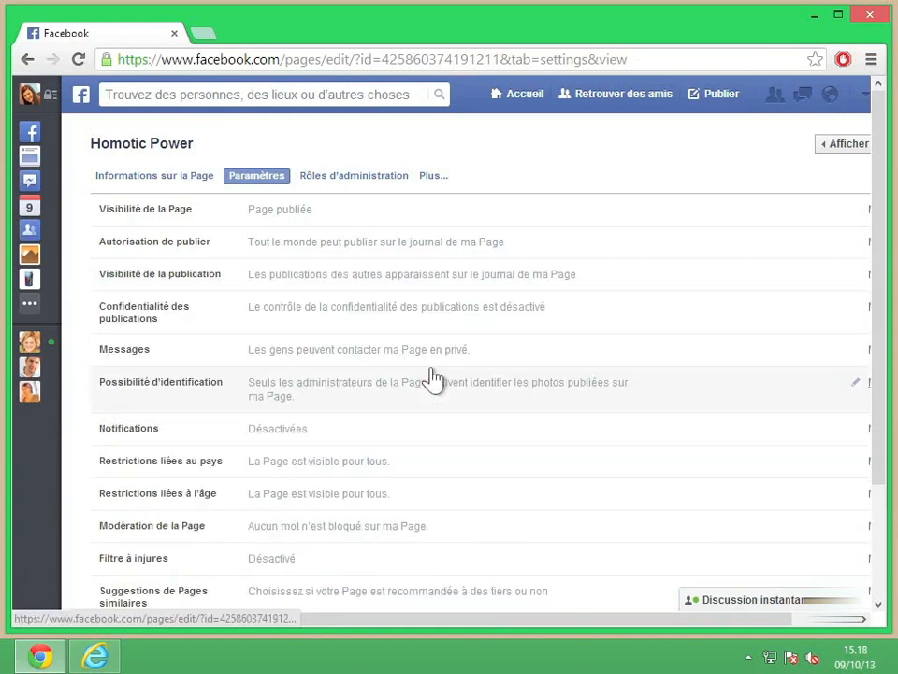
# Step: Enable privacy control for new posts under Confidentialité des publications, and save the change
pyautogui.click(349, 330)
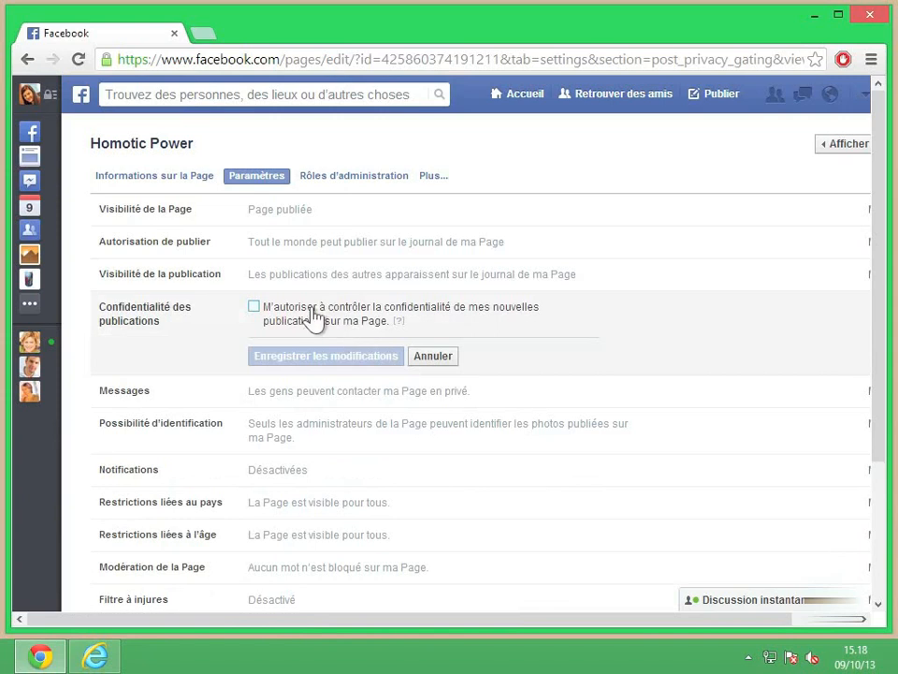
pyautogui.click(312, 315)
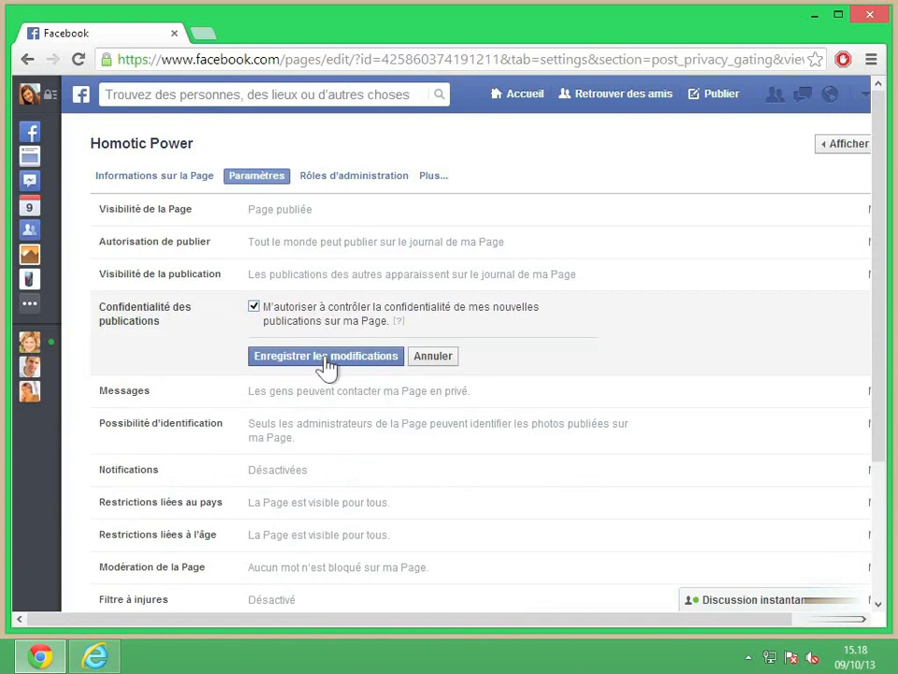
pyautogui.click(325, 357)
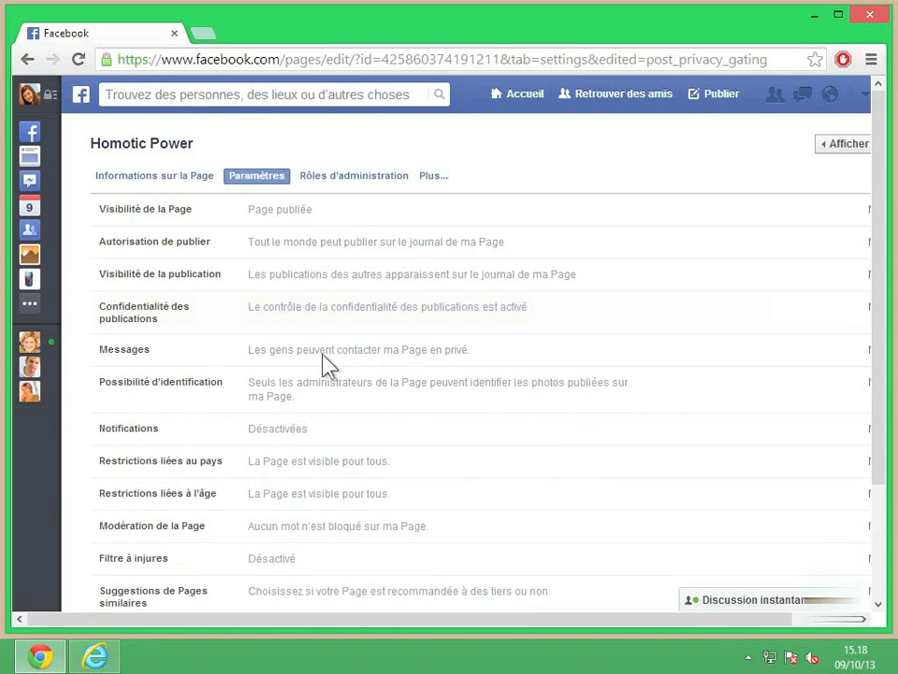
# Step: Check the Messages setting without altering it, and allow others to tag photos published by Homotic Power, saving the tagging change
pyautogui.click(129, 359)
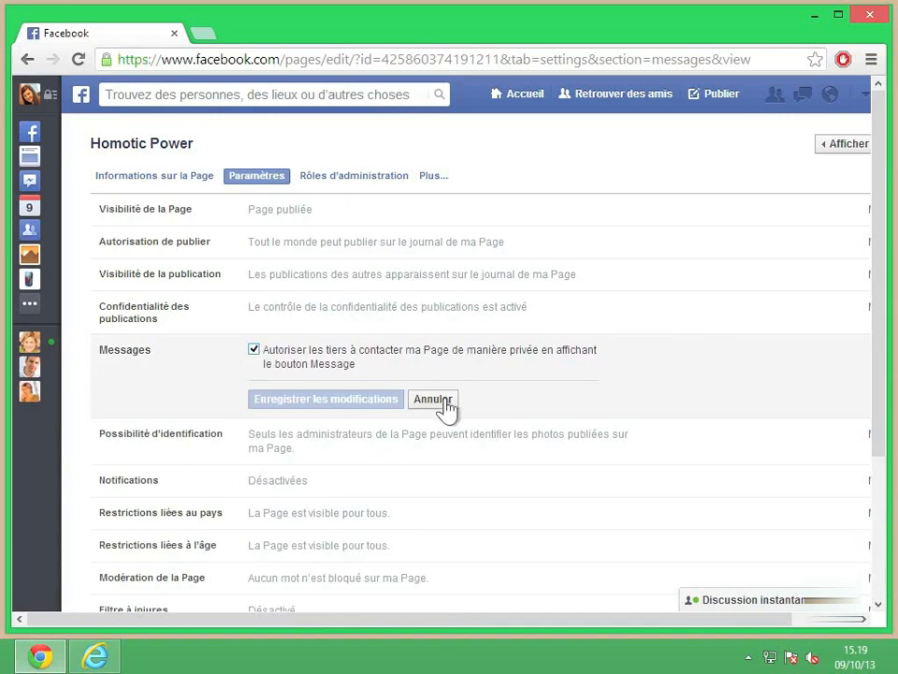
pyautogui.click(432, 399)
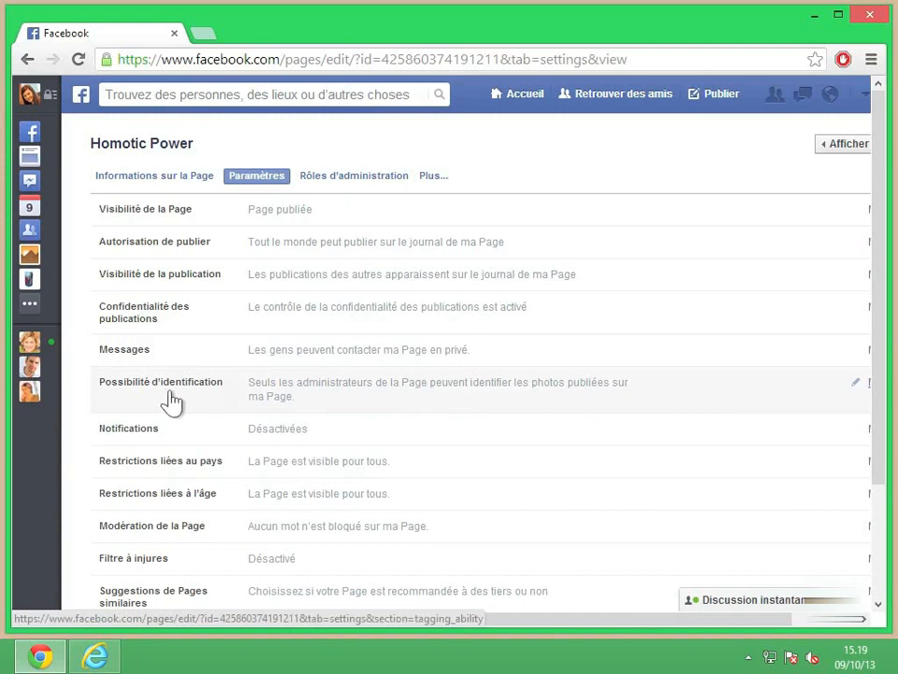
pyautogui.click(318, 397)
pyautogui.click(299, 387)
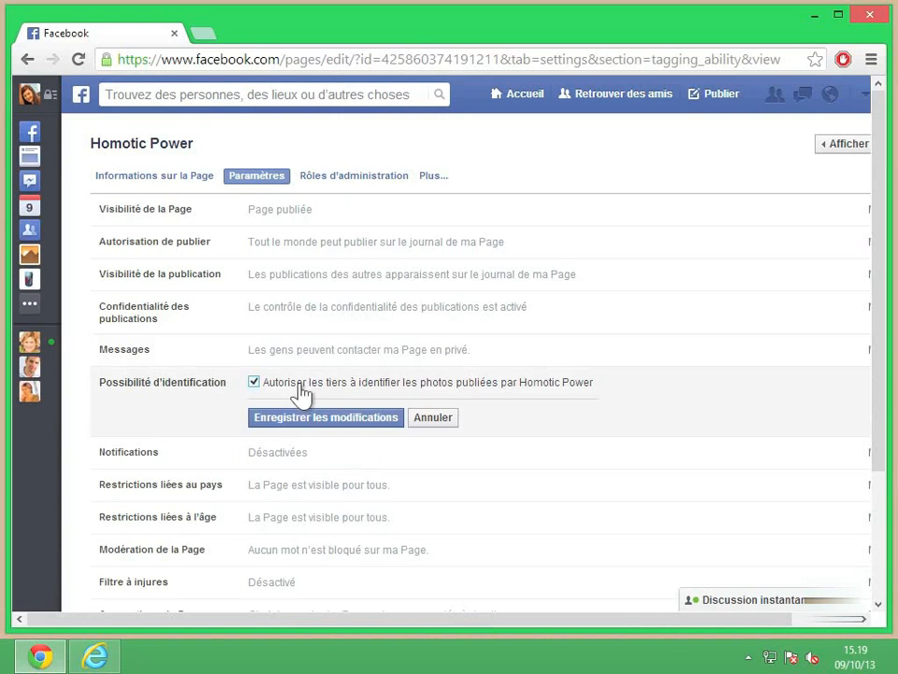
pyautogui.click(339, 420)
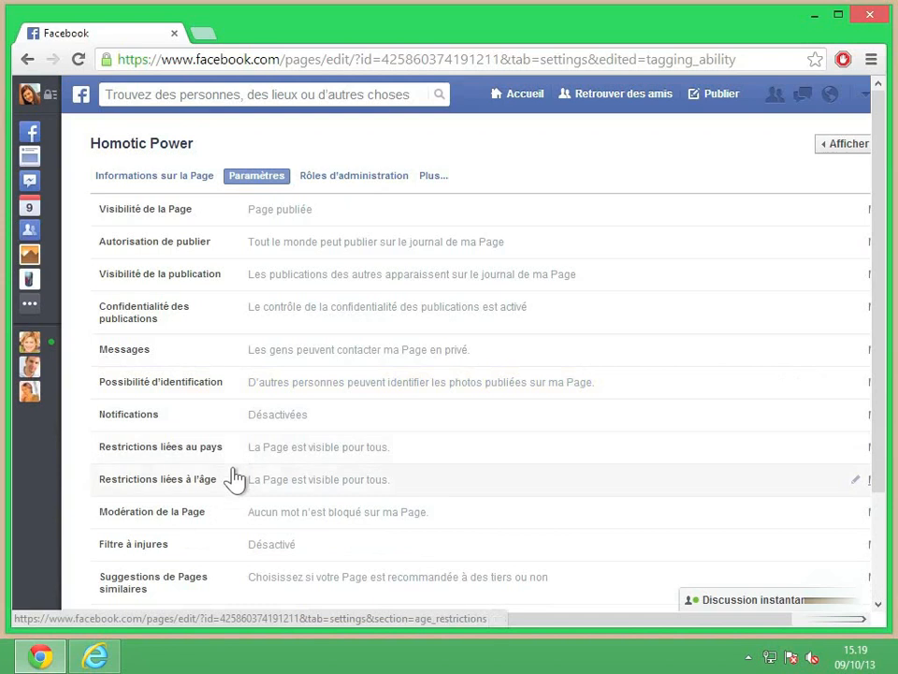
# Step: Examine the available age limits under Restrictions liées à l'âge, and leave without saving
pyautogui.click(316, 496)
pyautogui.click(354, 486)
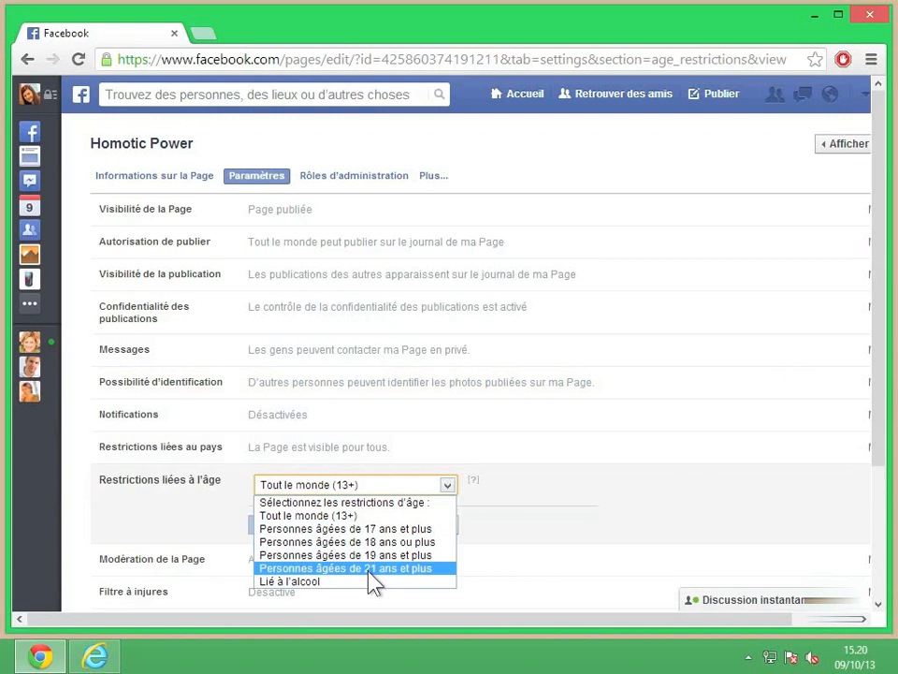
pyautogui.click(603, 496)
pyautogui.click(435, 526)
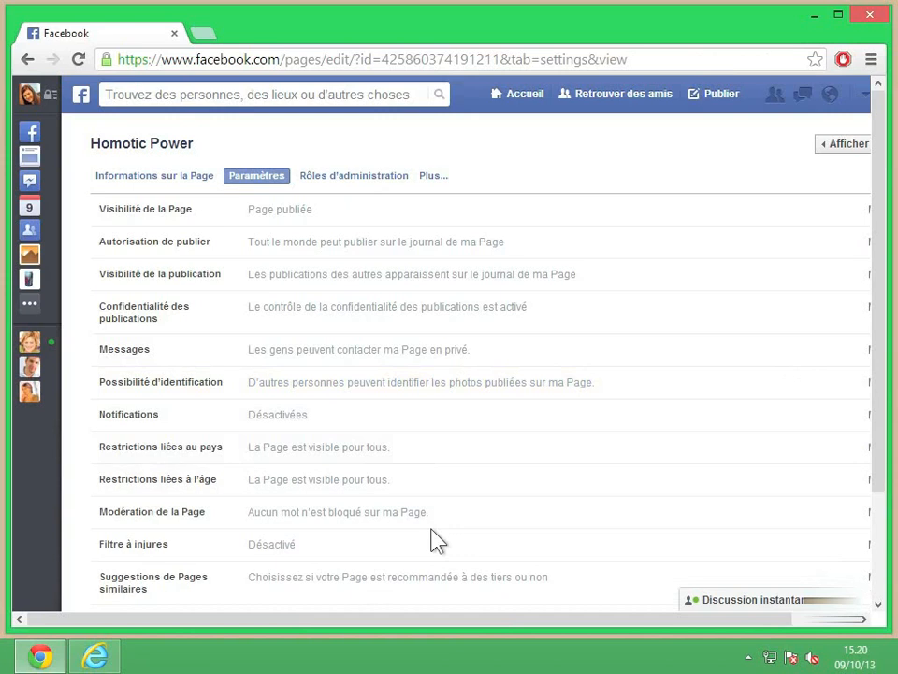
# Step: Examine the blocked-words field under Modération de la Page, and leave without adding any words
pyautogui.scroll(-2, 163, 533)
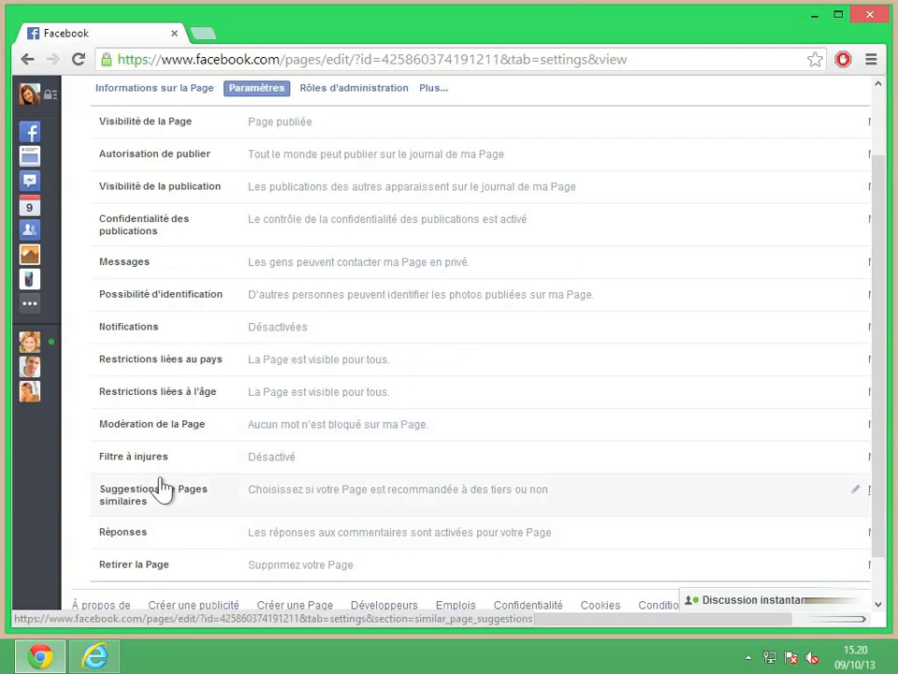
pyautogui.click(291, 428)
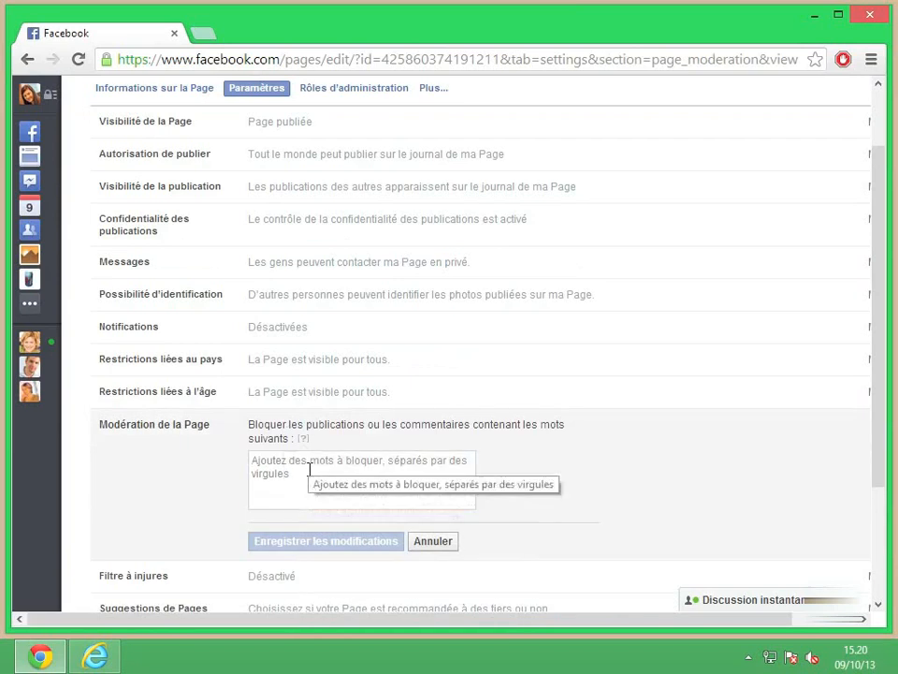
pyautogui.click(310, 469)
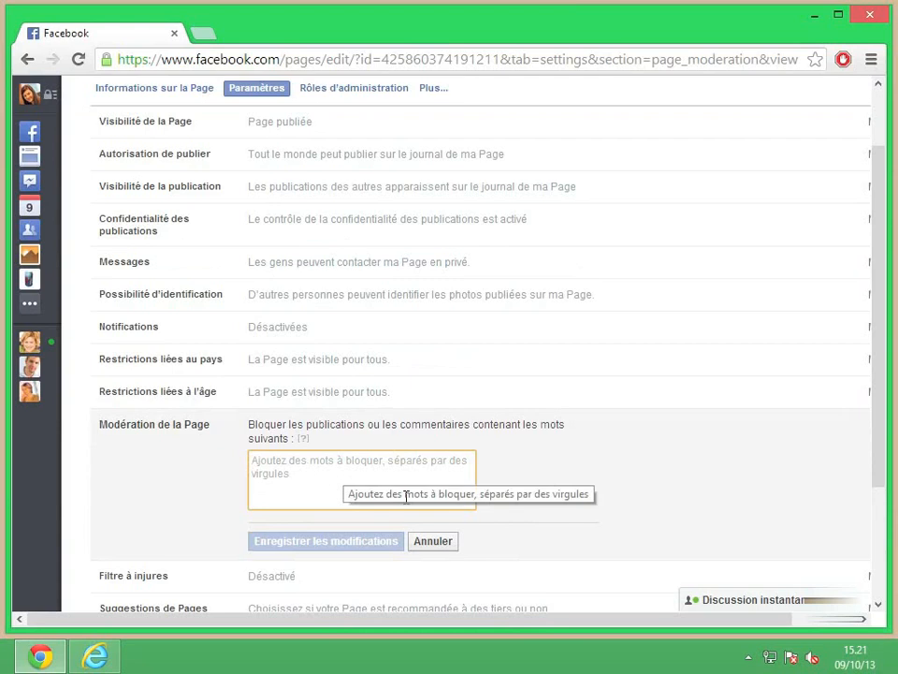
pyautogui.click(431, 542)
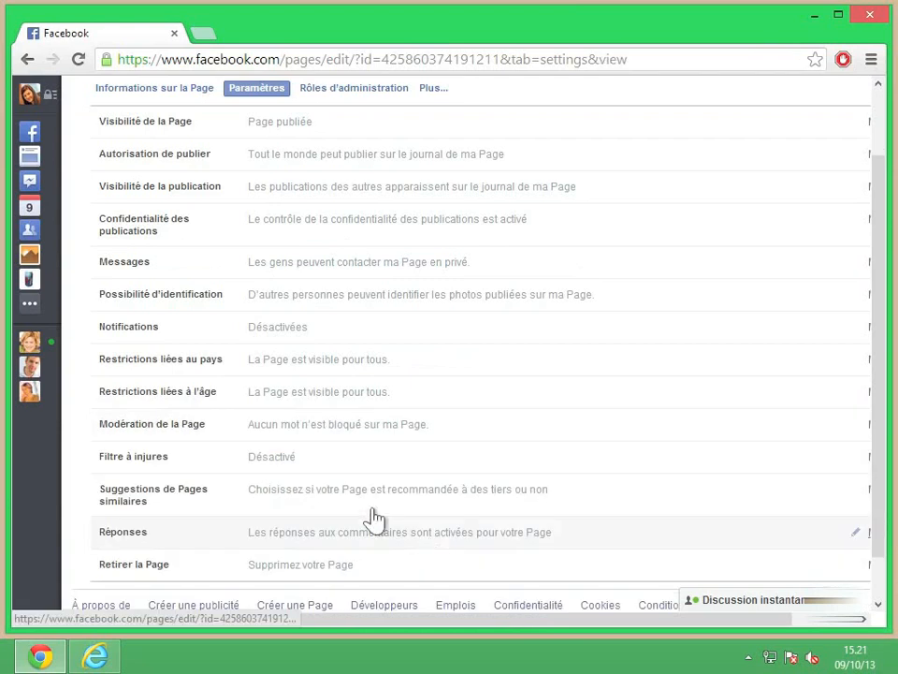
# Step: Set the profanity filter (Filtre à injures) to Moyenne and save the change
pyautogui.click(257, 472)
pyautogui.click(292, 468)
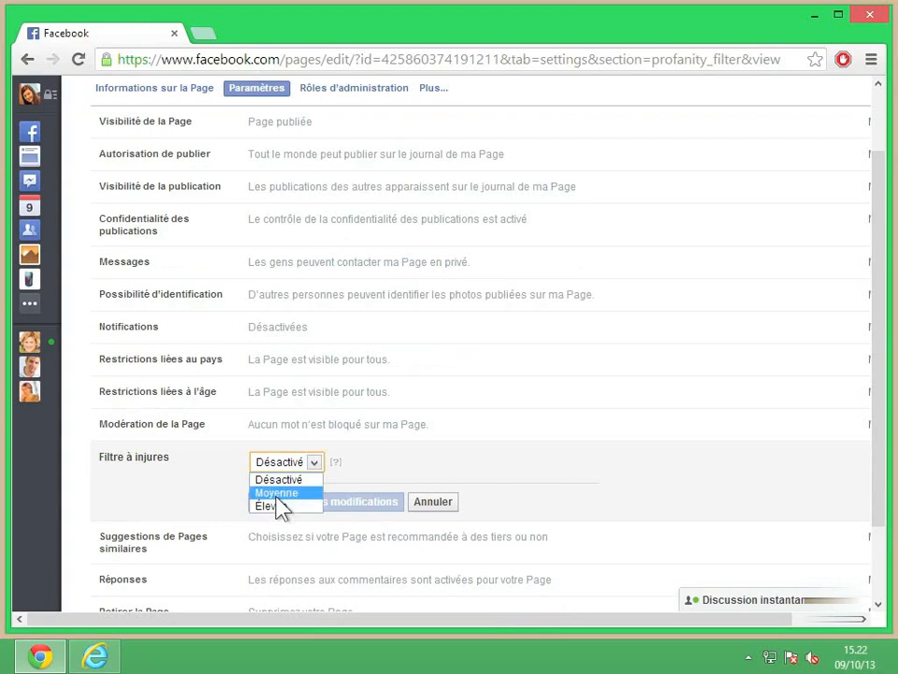
pyautogui.click(277, 495)
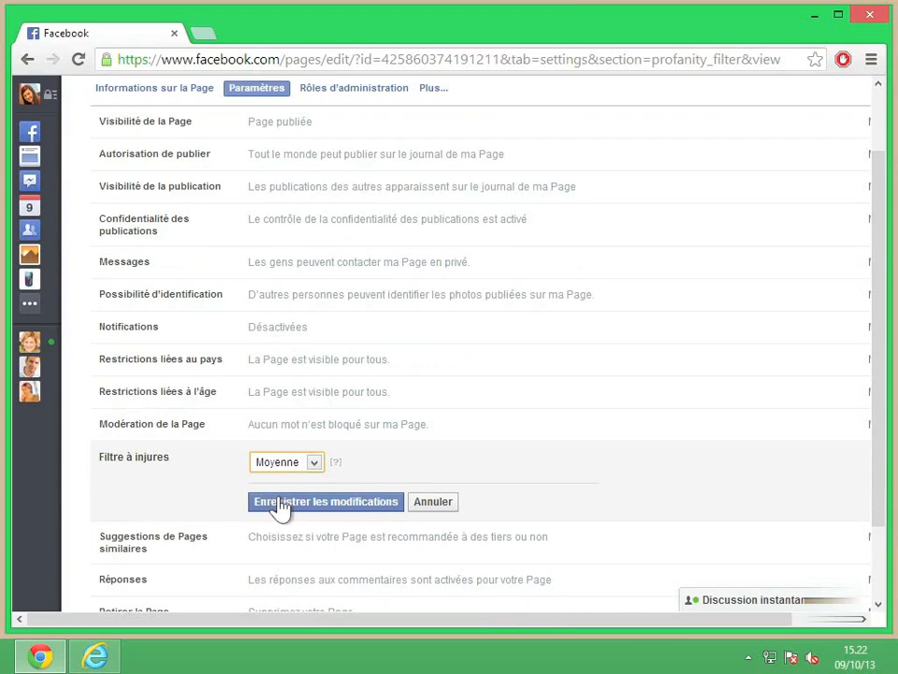
pyautogui.click(314, 510)
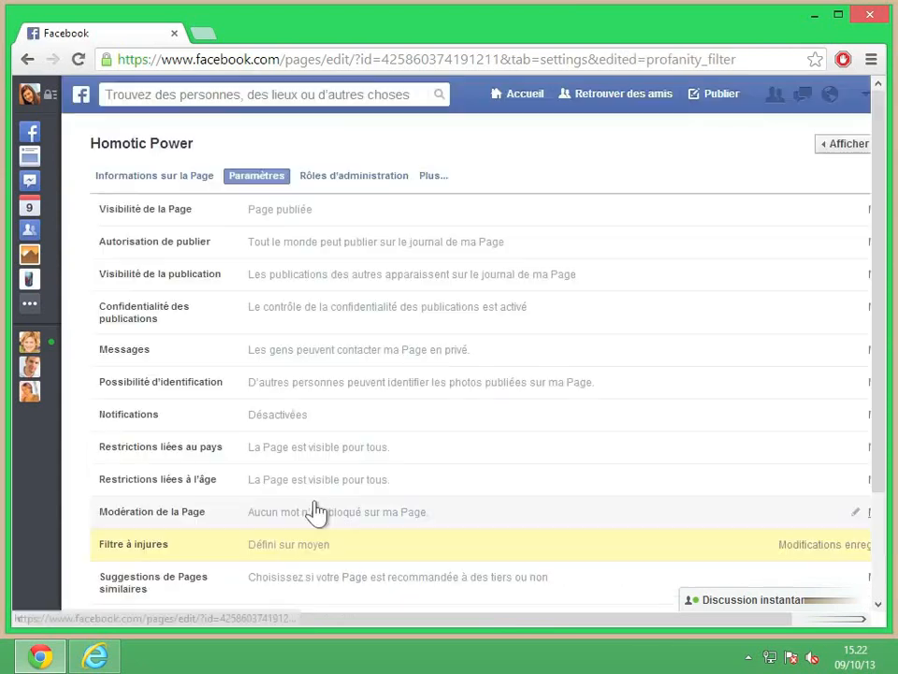
# Step: Check the Suggestions de Pages similaires setting and leave it without saving
pyautogui.scroll(-1, 315, 513)
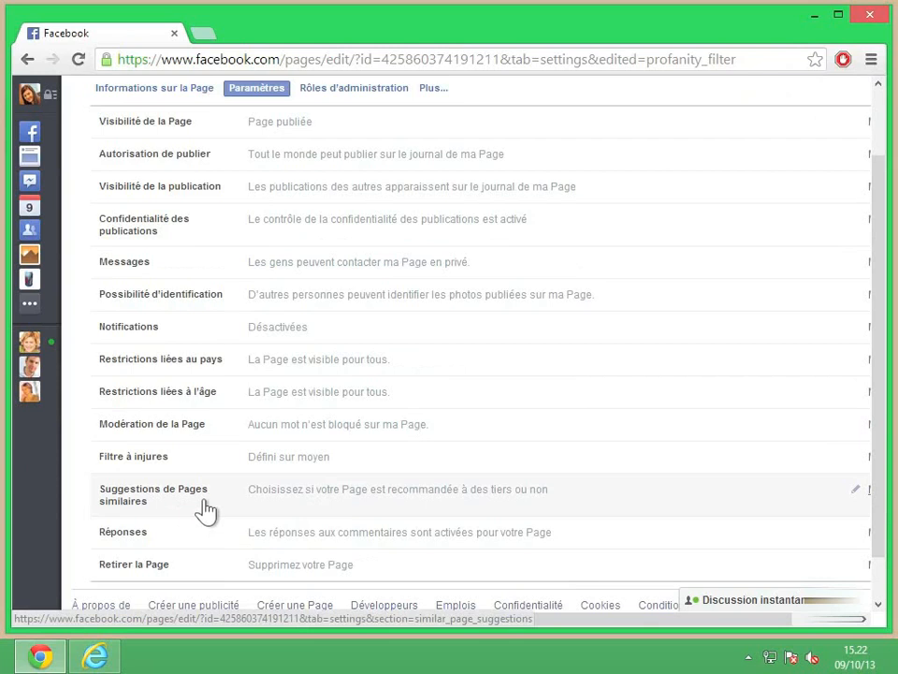
pyautogui.click(332, 506)
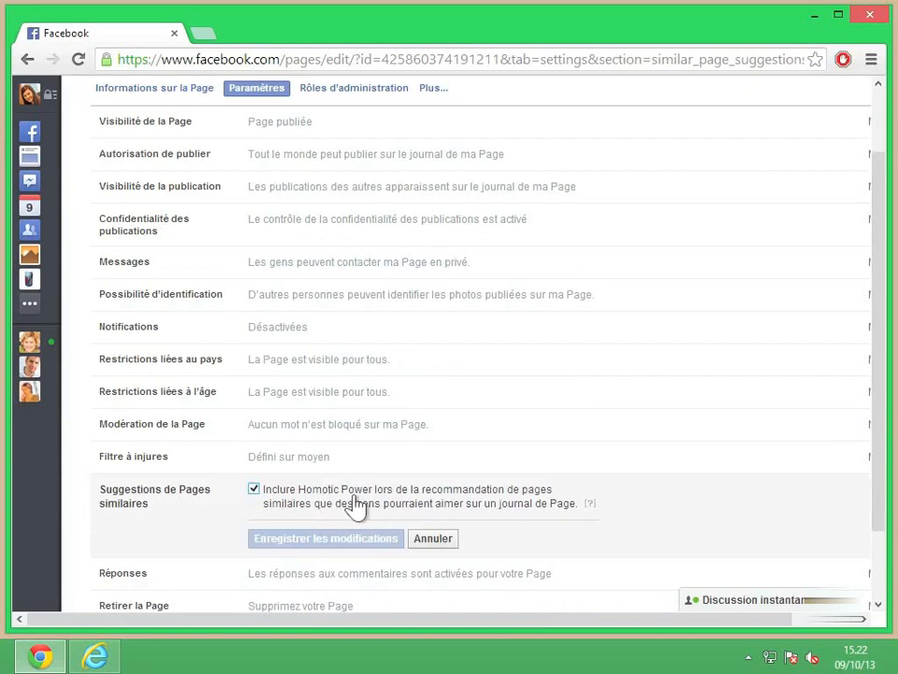
pyautogui.click(435, 541)
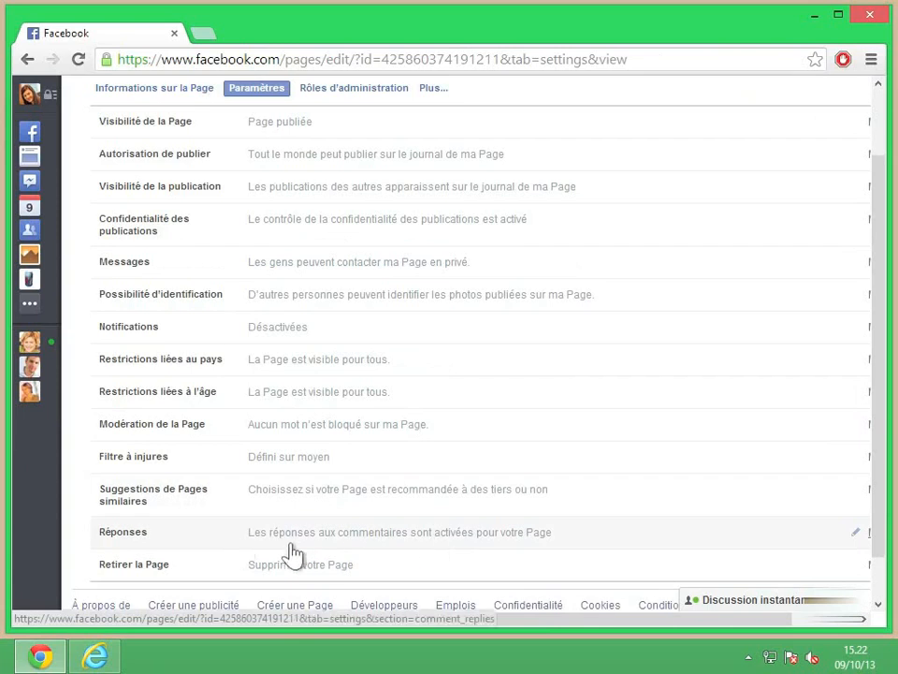
# Step: Check the comment replies setting without saving, and look over the Retirer la Page entry
pyautogui.click(329, 553)
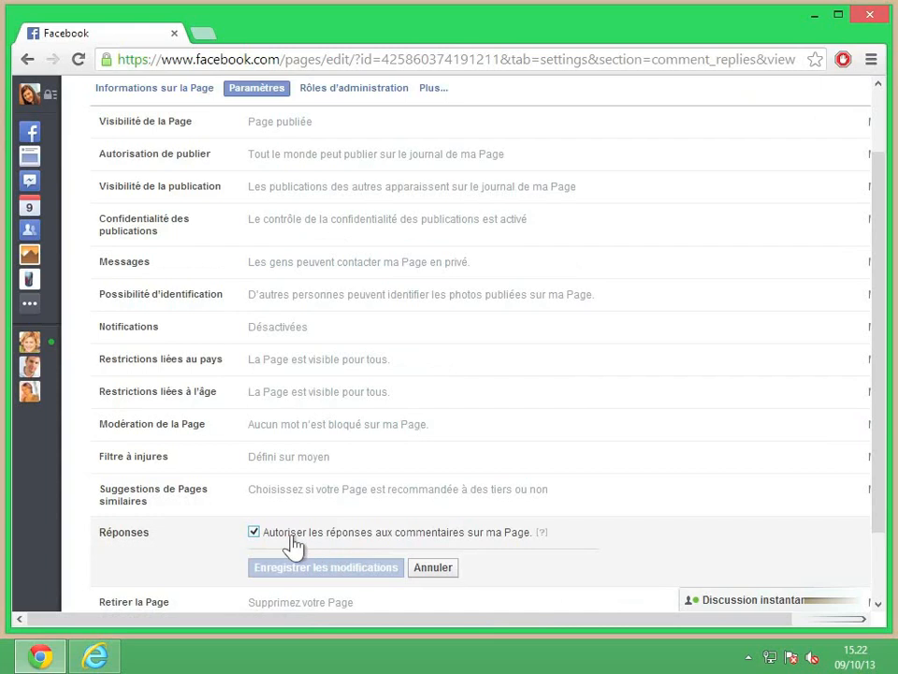
pyautogui.click(442, 569)
pyautogui.scroll(-1, 446, 584)
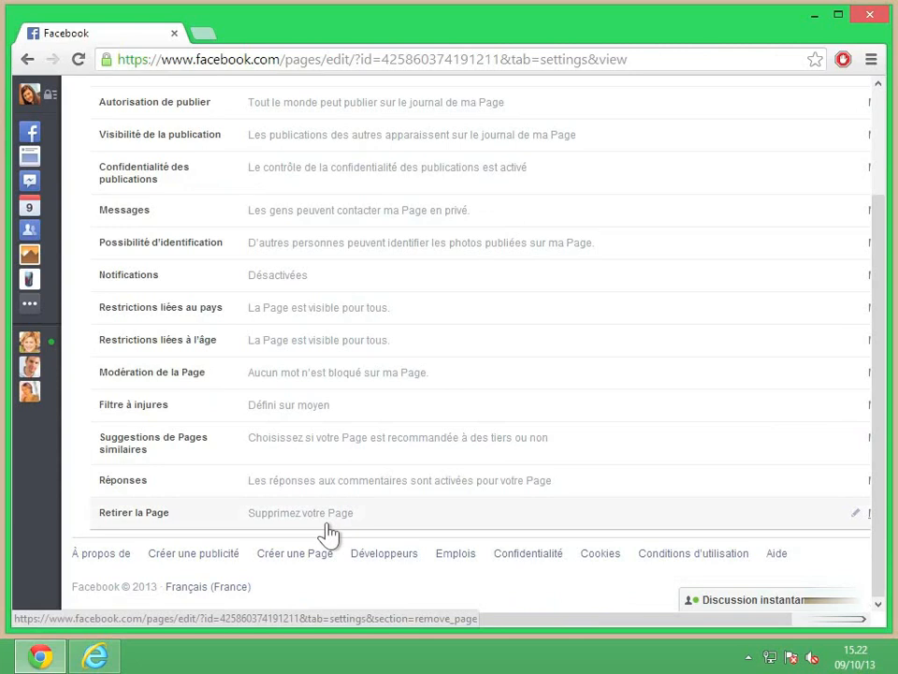
pyautogui.scroll(3, 327, 534)
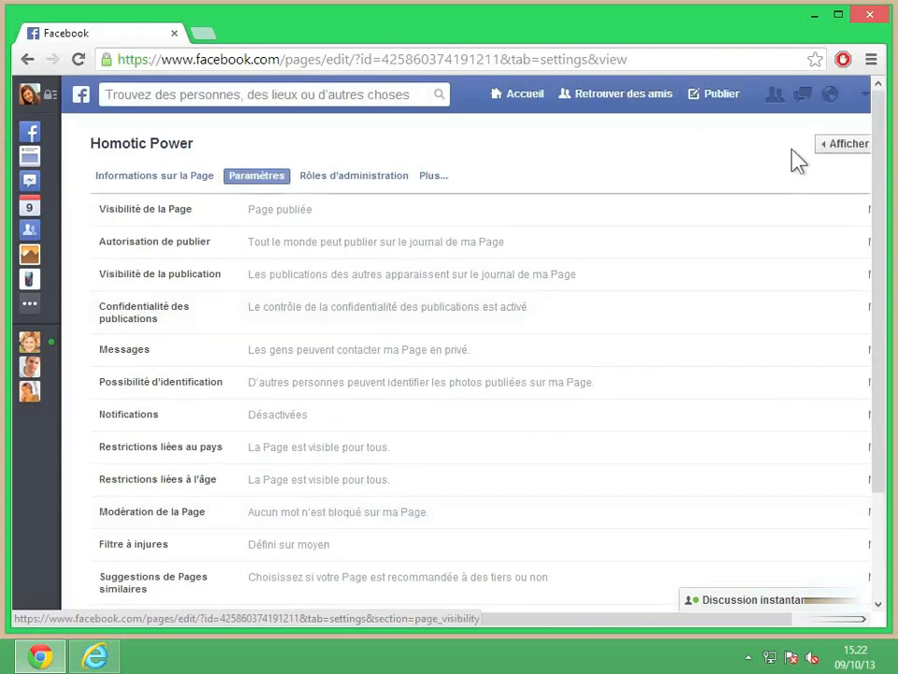
# Step: Leave the settings for the Homotic Power page itself and look over its status and photo/video posting options
pyautogui.click(850, 144)
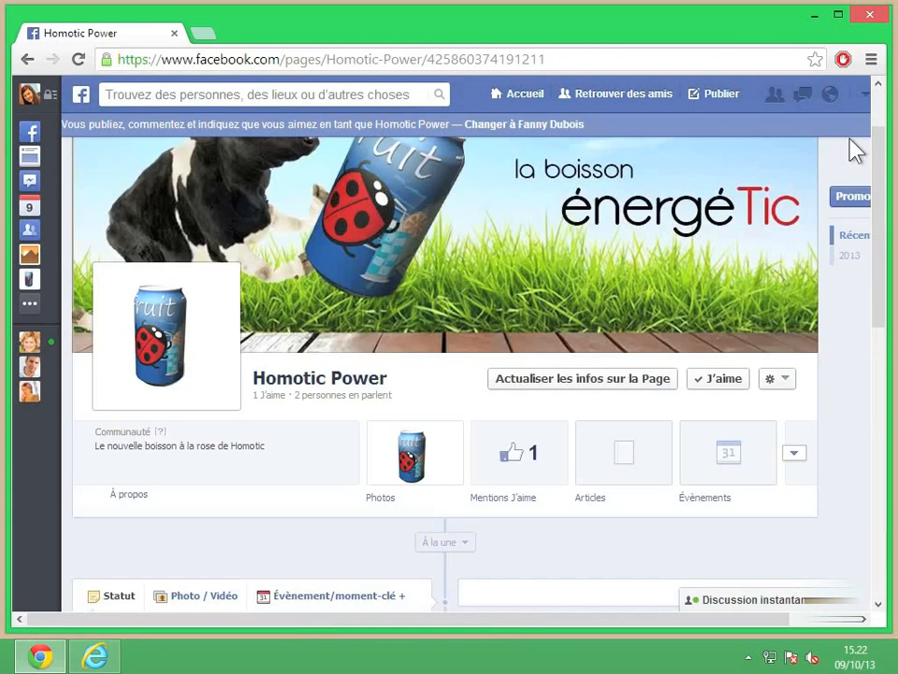
pyautogui.scroll(-1, 425, 443)
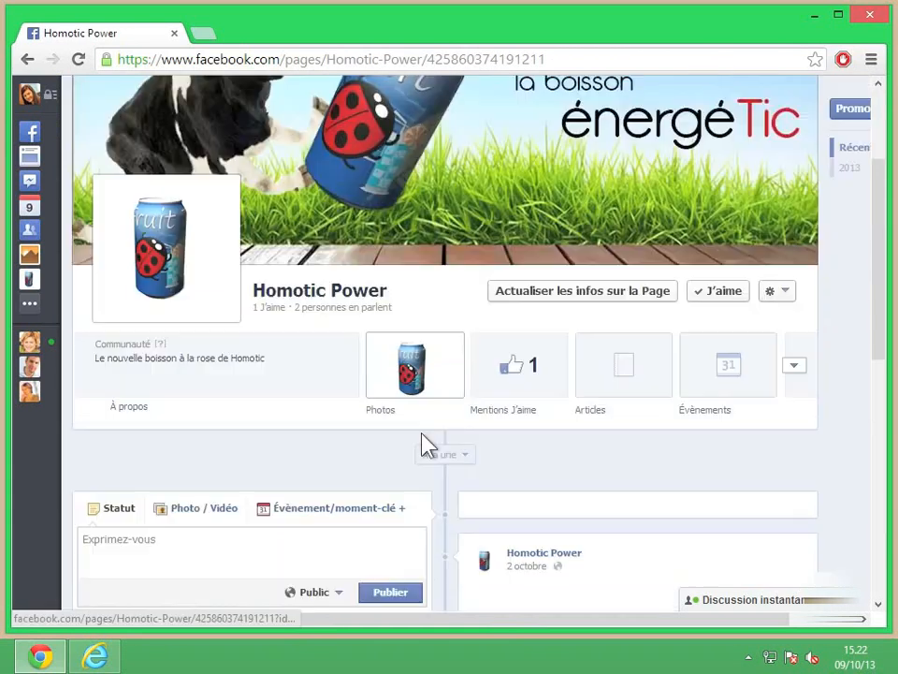
pyautogui.scroll(-1, 423, 446)
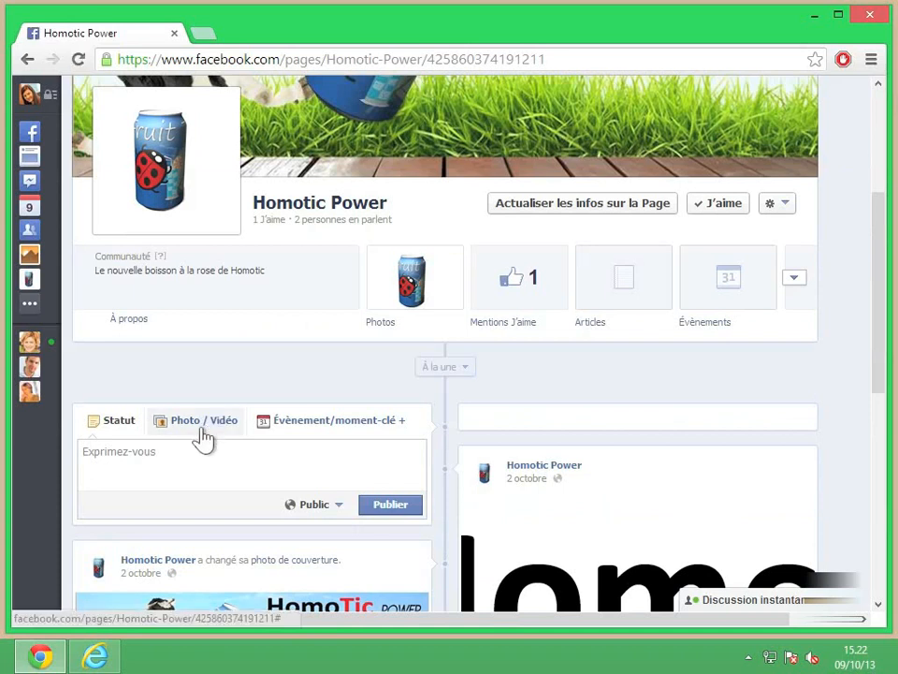
# Step: Switch to Internet Explorer, reload the Homotic Power page from the visitor's account, and check which posting options the visitor has
pyautogui.click(97, 656)
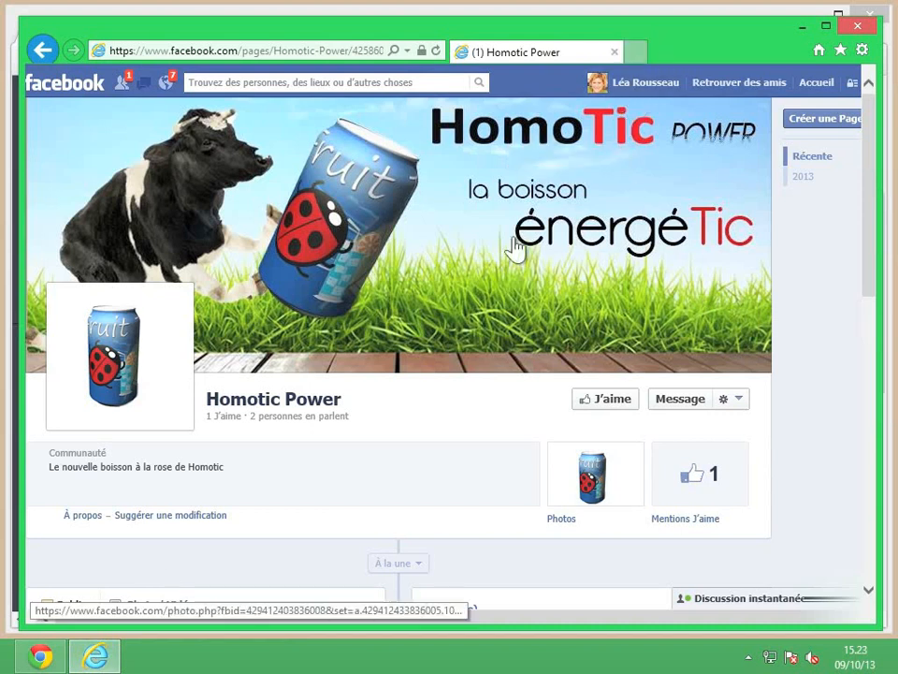
pyautogui.scroll(-2, 486, 280)
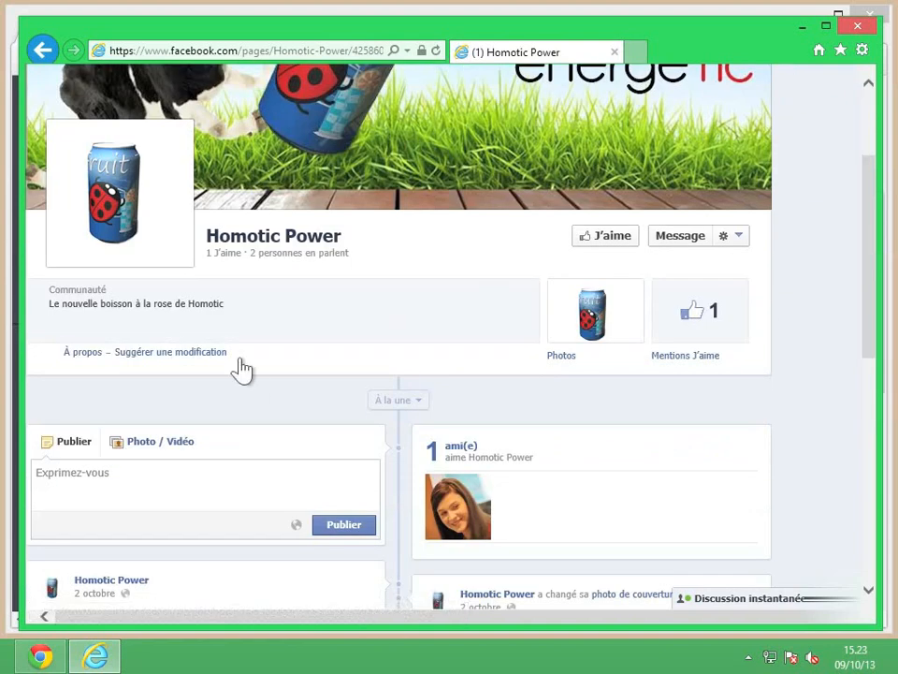
pyautogui.click(435, 54)
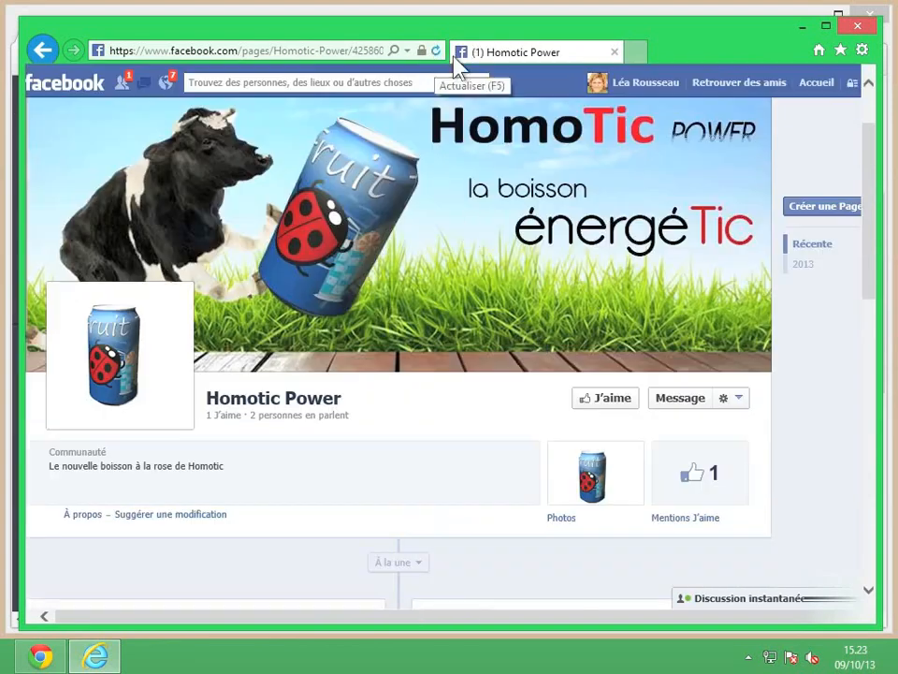
pyautogui.scroll(-2, 474, 233)
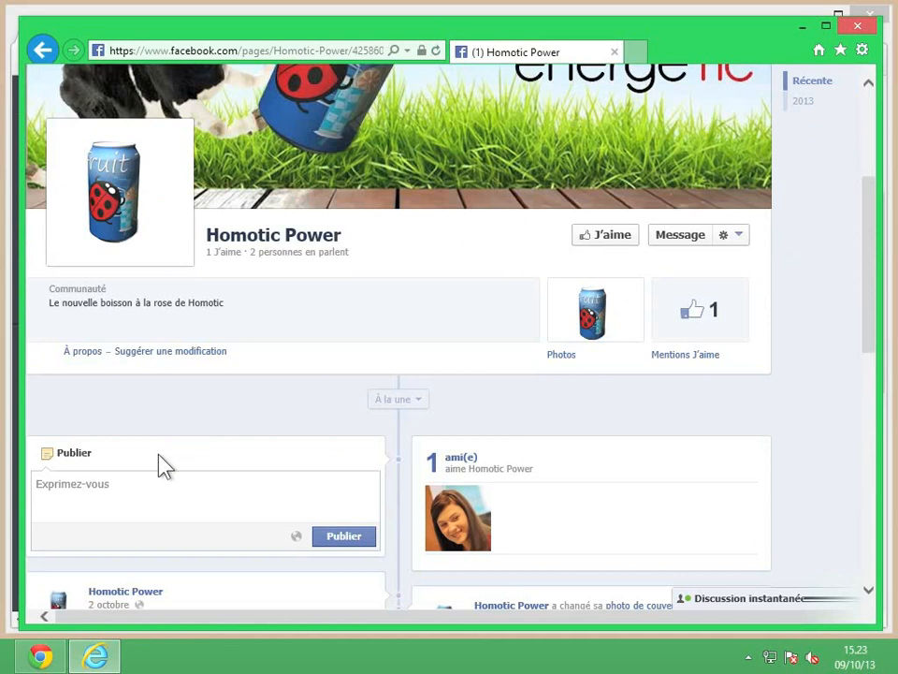
# Step: Publish the visitor post "Bonjour à tous!!!! Merci pour ce produit" on the Homotic Power page and view it in the timeline
pyautogui.click(81, 482)
pyautogui.write('Bonjour à tous')
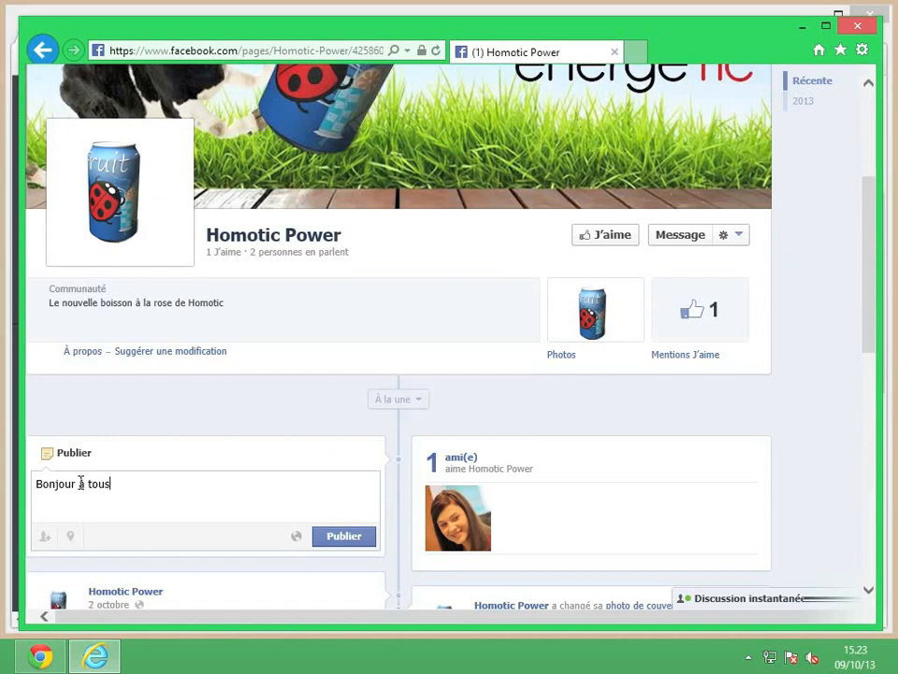
pyautogui.write('!!!! Merci pour ce')
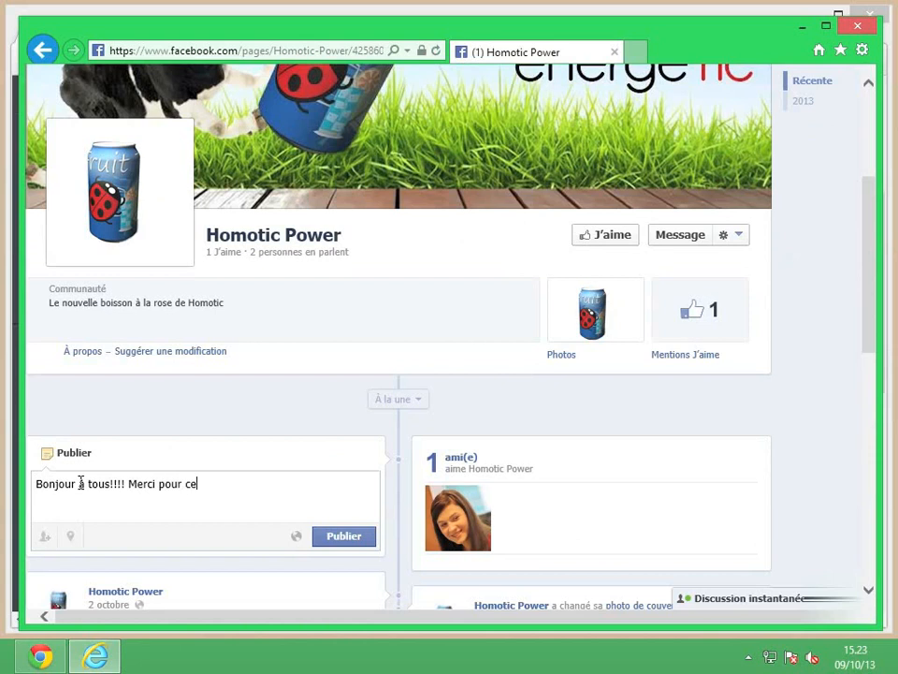
pyautogui.write(' produit')
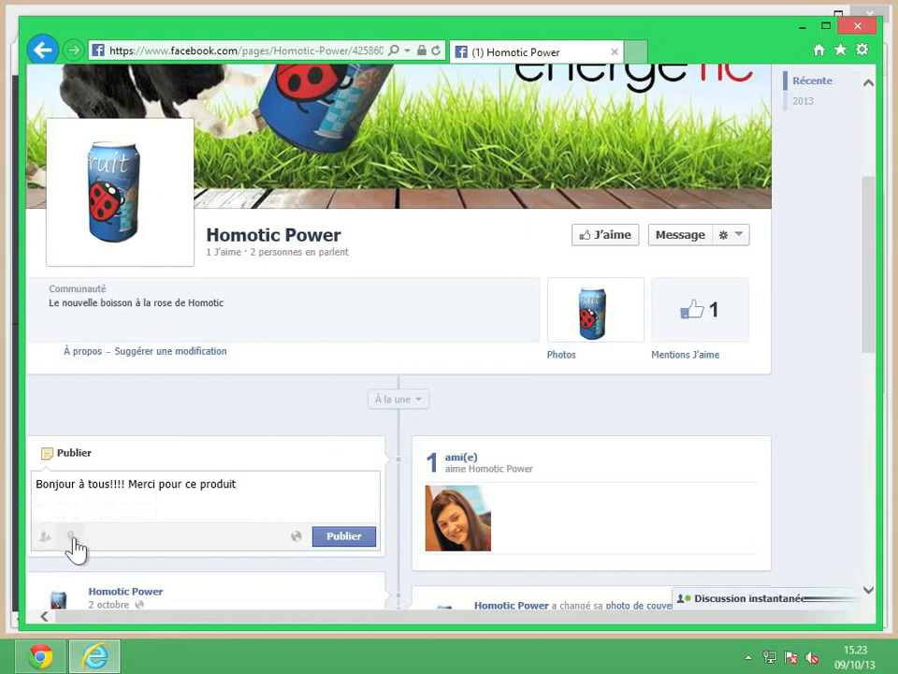
pyautogui.click(341, 540)
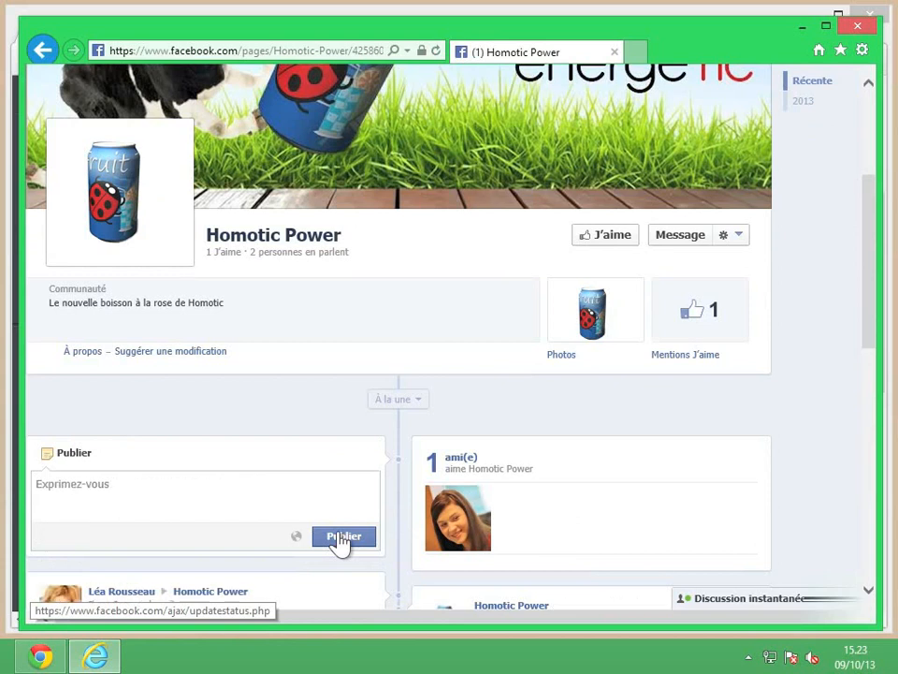
pyautogui.scroll(-2, 341, 543)
pyautogui.scroll(-2, 342, 543)
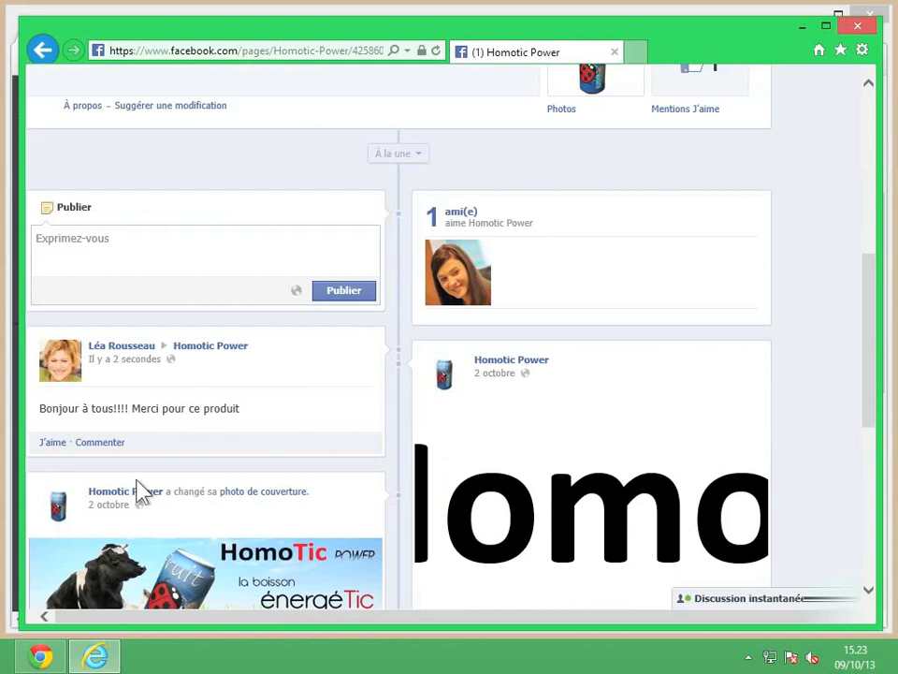
# Step: Switch back to Chrome and reload the Homotic Power page to check the administration notifications
pyautogui.click(40, 657)
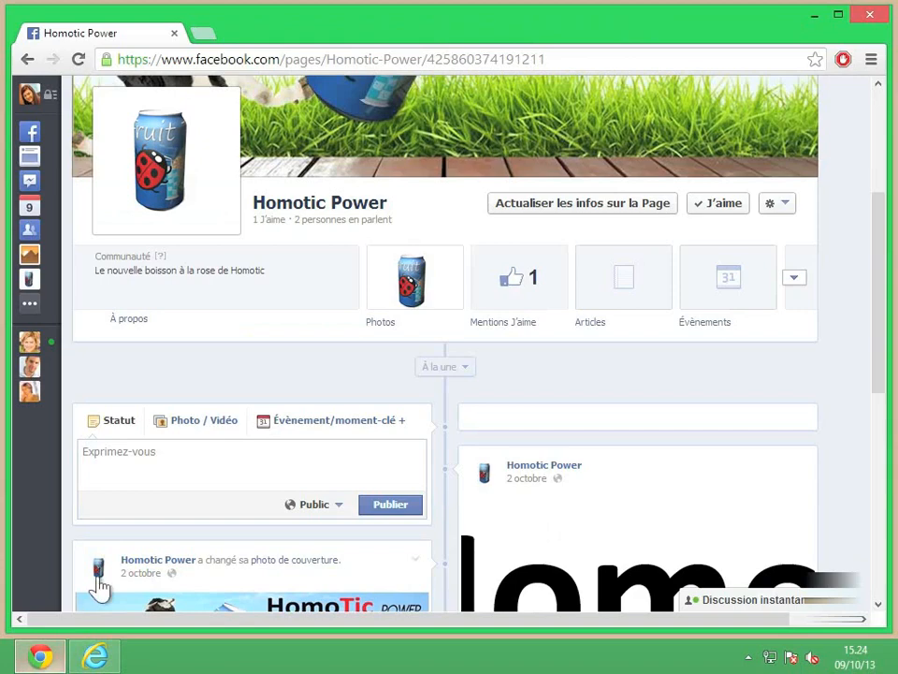
pyautogui.scroll(3, 281, 377)
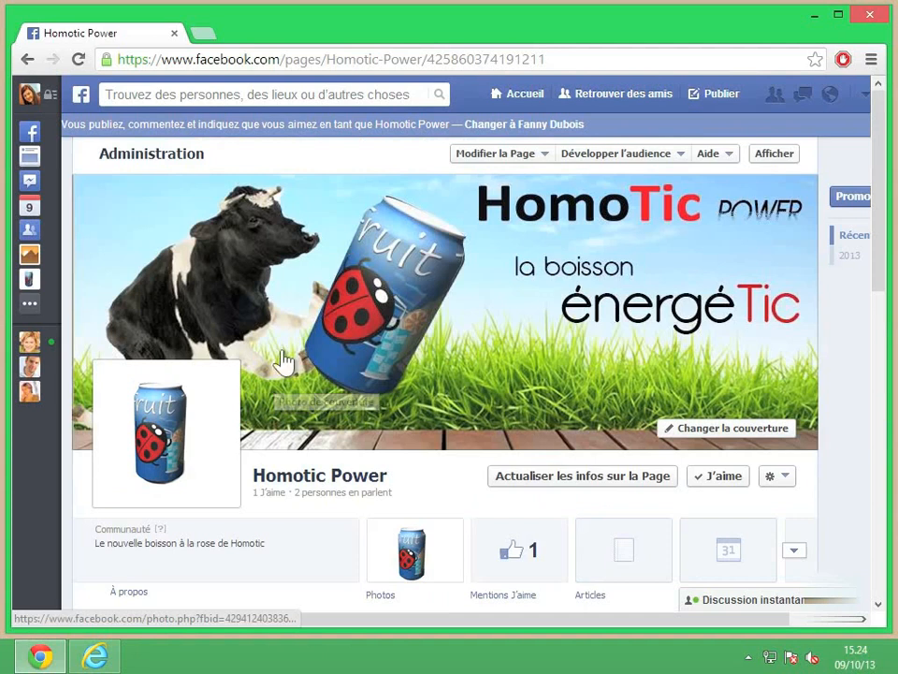
pyautogui.click(76, 59)
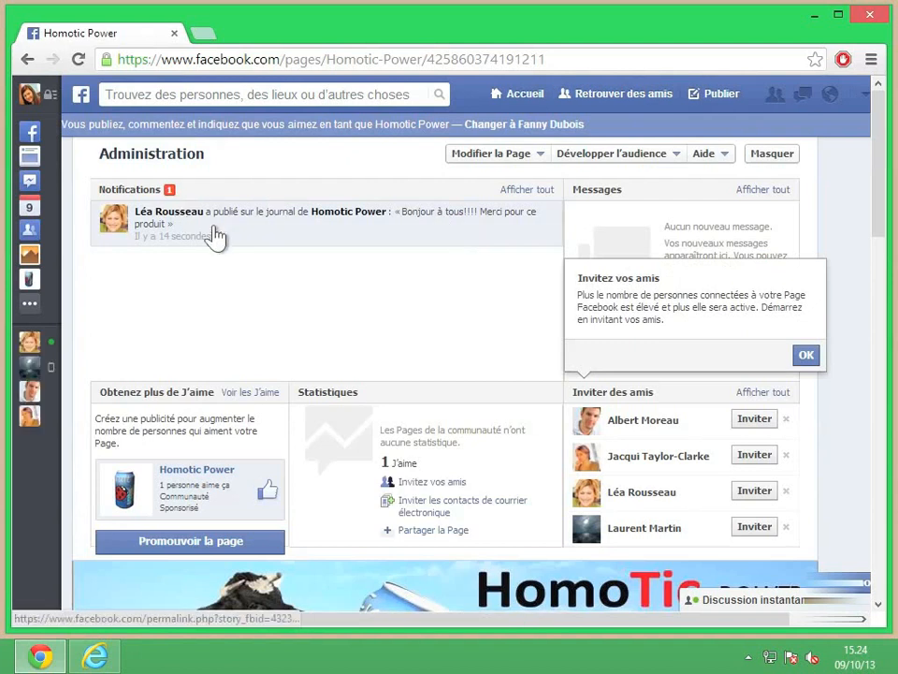
# Step: Find the recent posts by other people in the page's timeline and display the full list of them
pyautogui.scroll(-5, 397, 285)
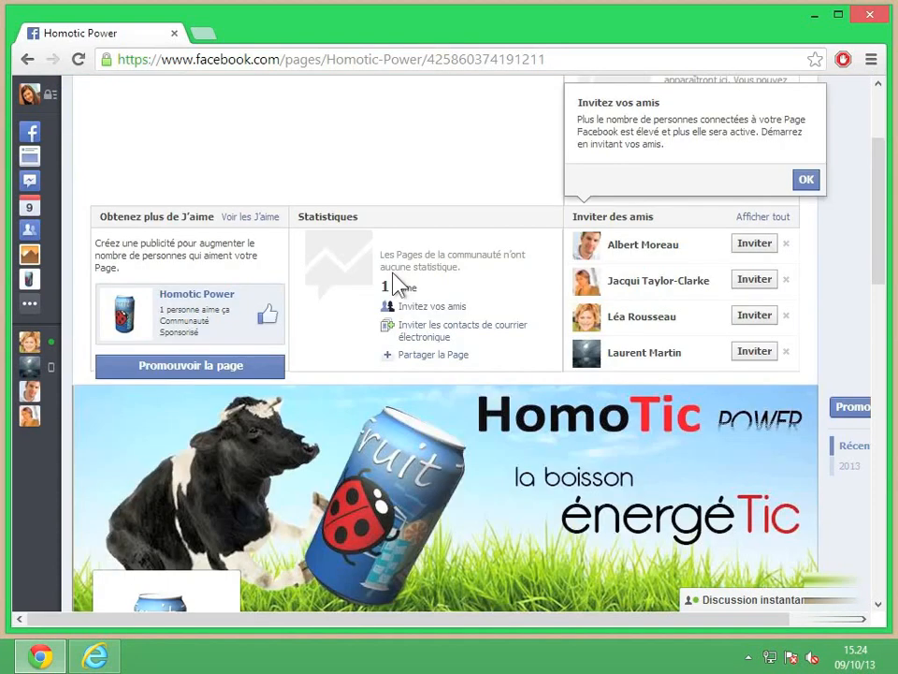
pyautogui.scroll(-4, 397, 285)
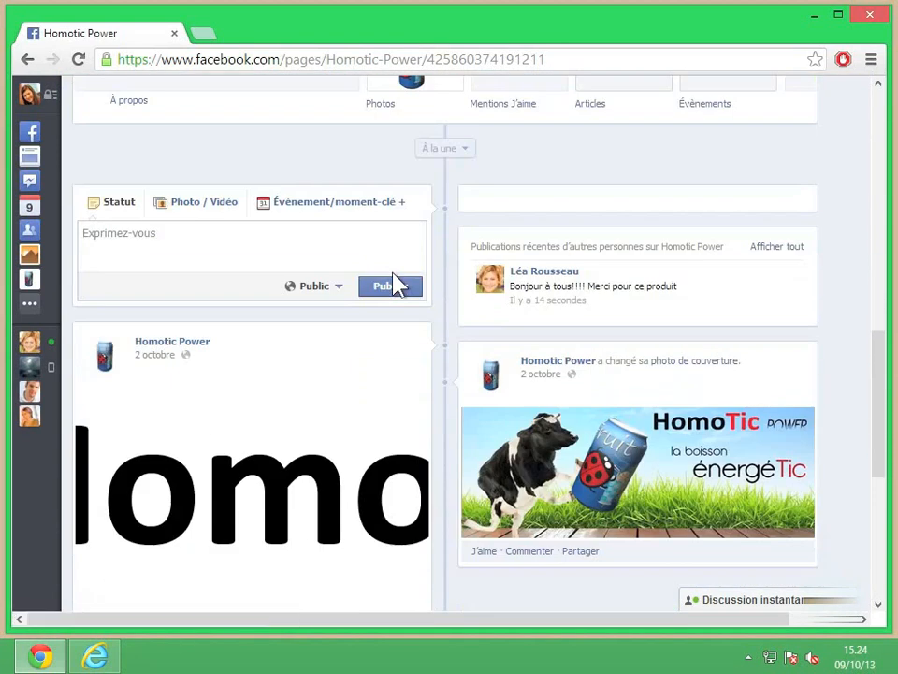
pyautogui.scroll(-2, 397, 283)
pyautogui.scroll(-1, 396, 285)
pyautogui.scroll(2, 397, 284)
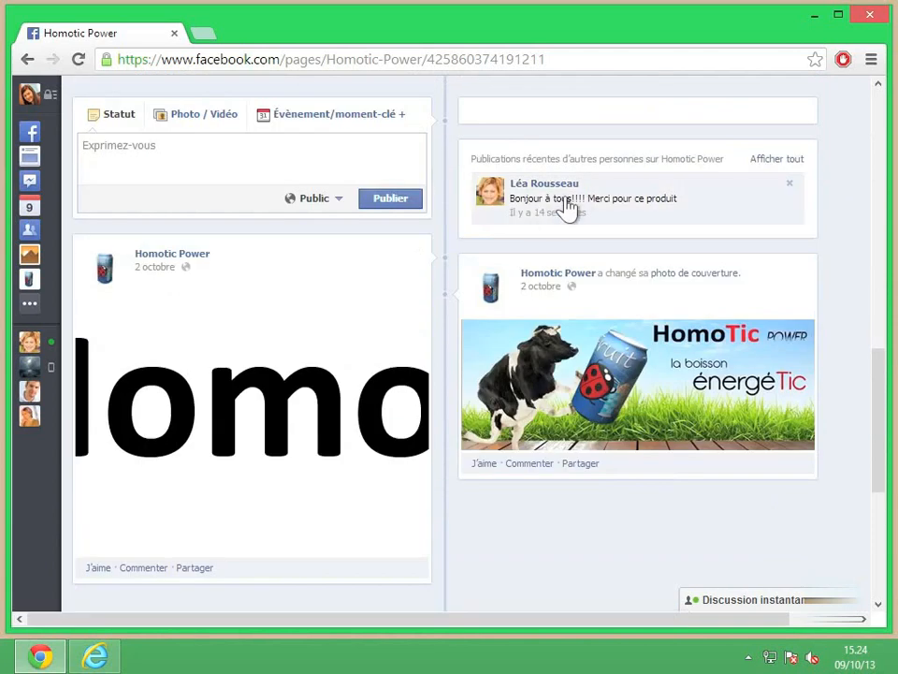
pyautogui.click(777, 161)
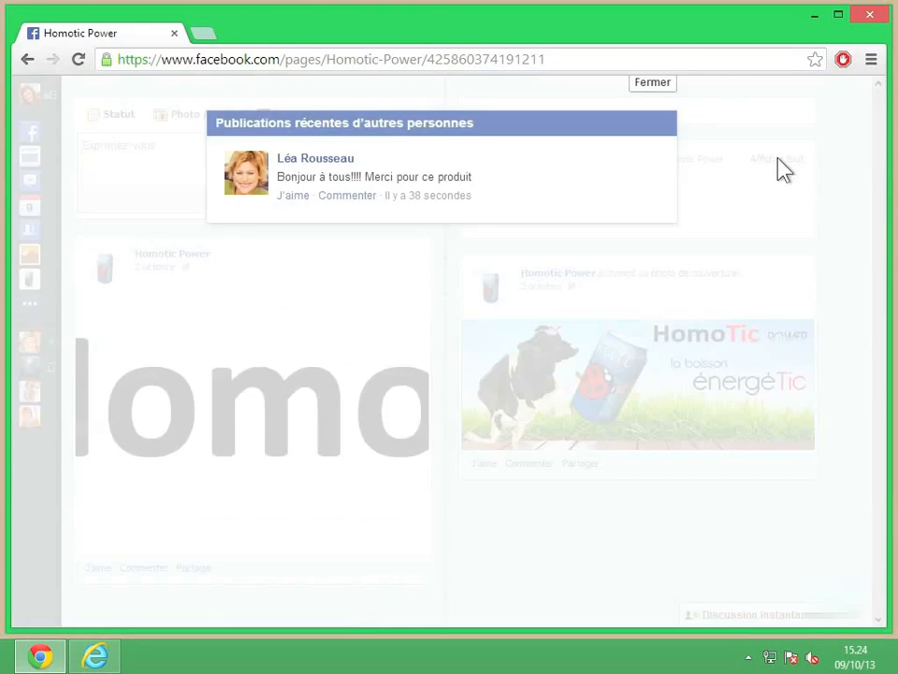